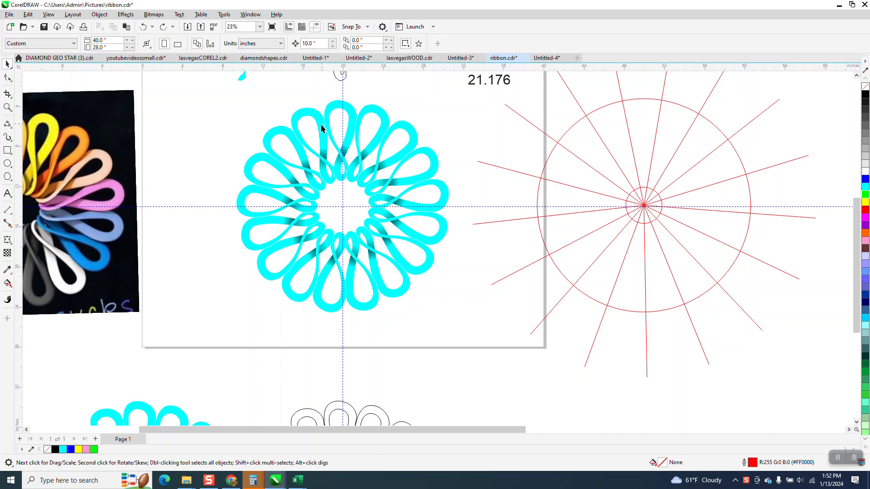
Step: Marquee-select the entire cyan ribbon flower and ungroup it into separate ribbon pieces
click(323, 125)
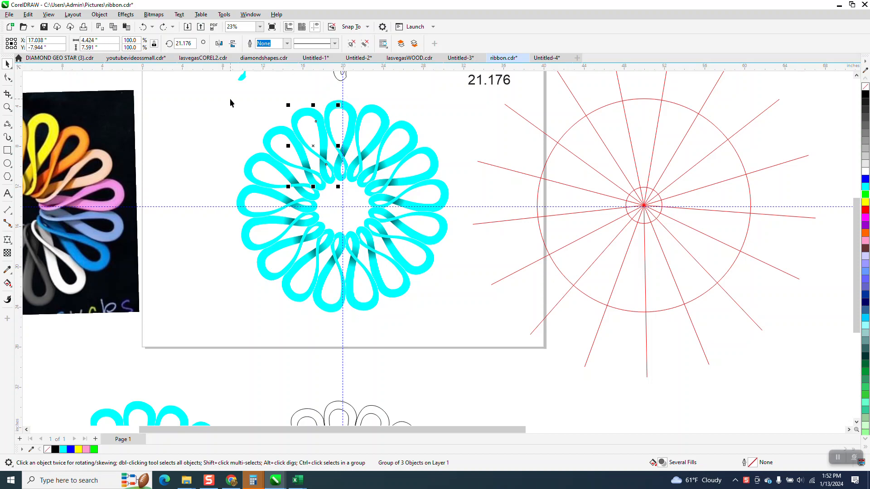
drag(223, 92, 479, 331)
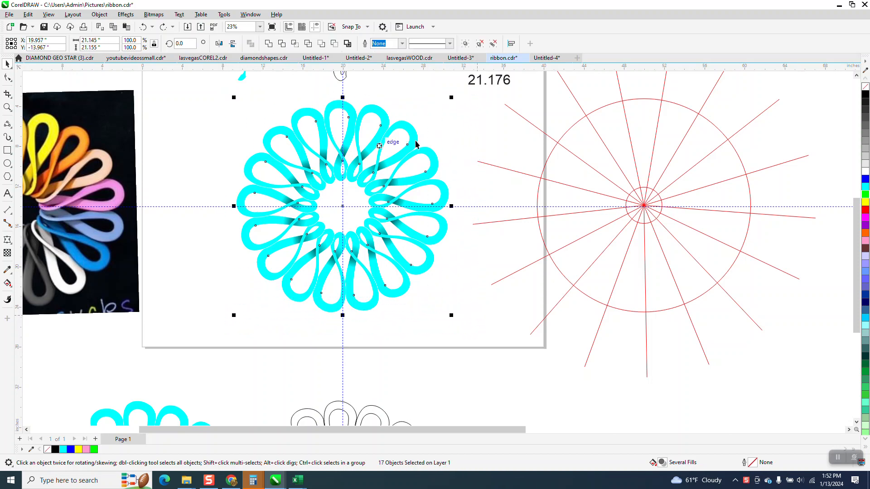
click(100, 14)
mouse_move(181, 168)
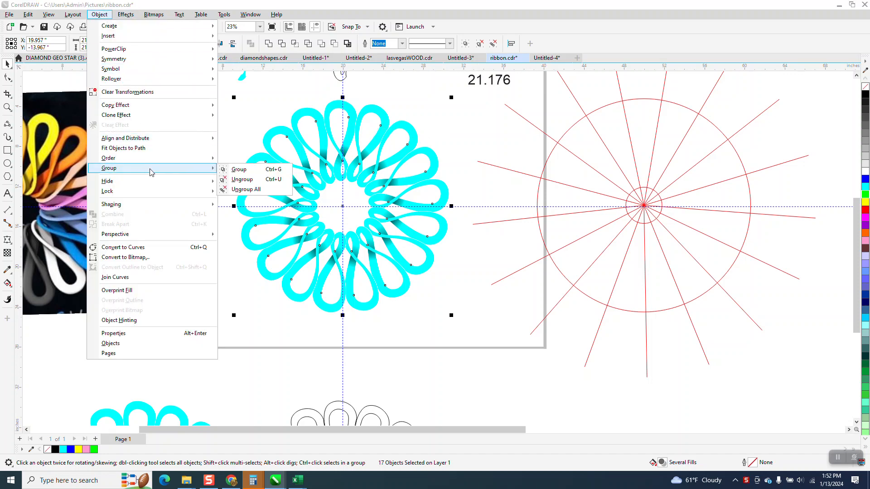
click(236, 179)
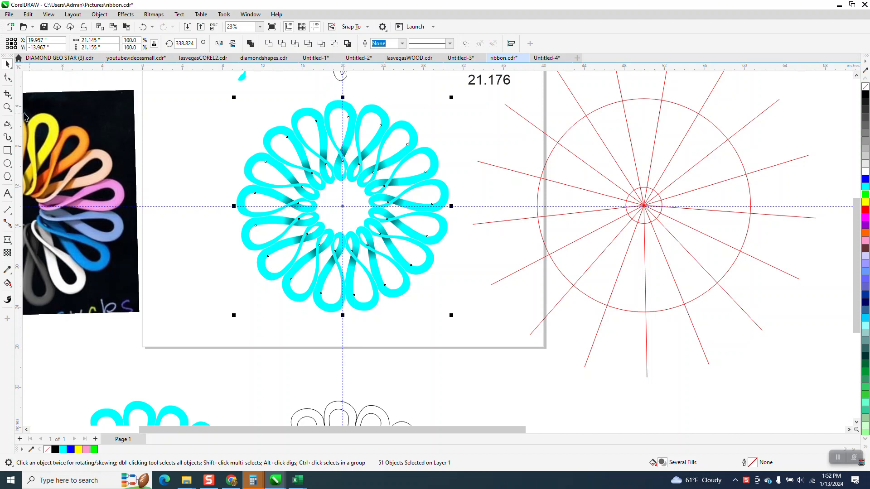
Step: Zoom in to 50% on the upper part of the ribbon flower
click(7, 107)
drag(429, 267, 277, 99)
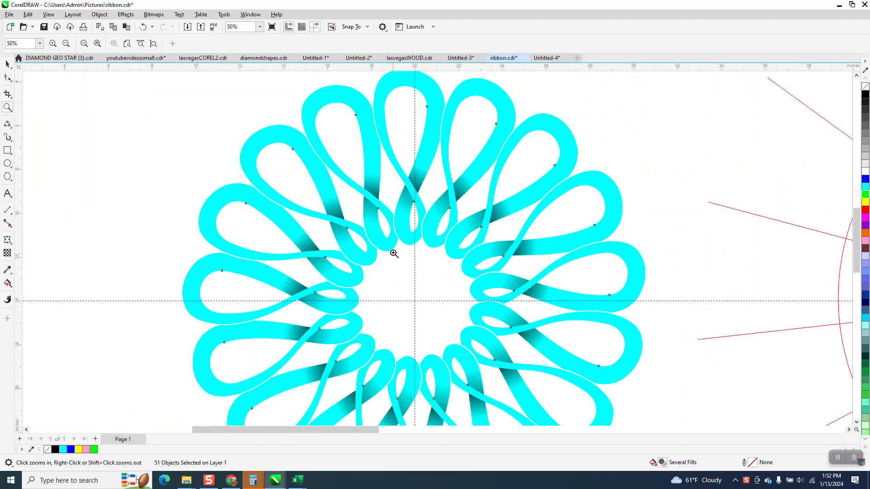
click(8, 64)
Step: Drag three ribbon pieces aside to inspect them, then undo all three moves and deselect
drag(349, 101, 154, 118)
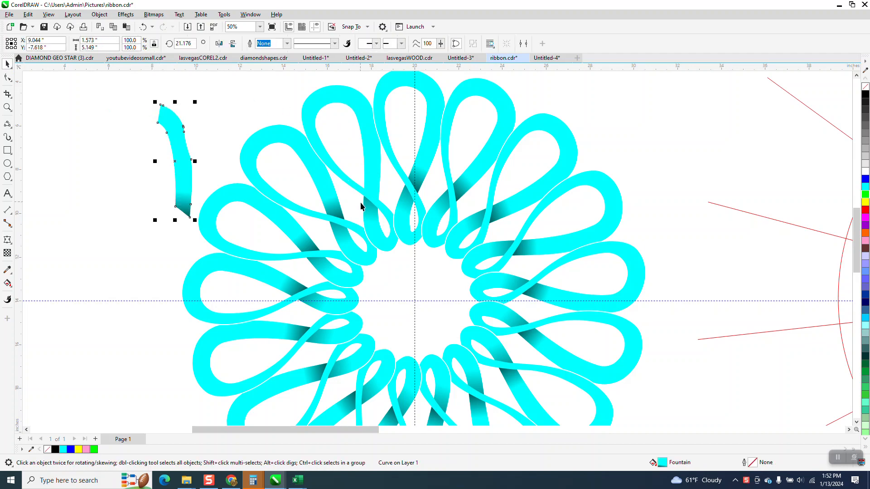
drag(365, 212, 129, 174)
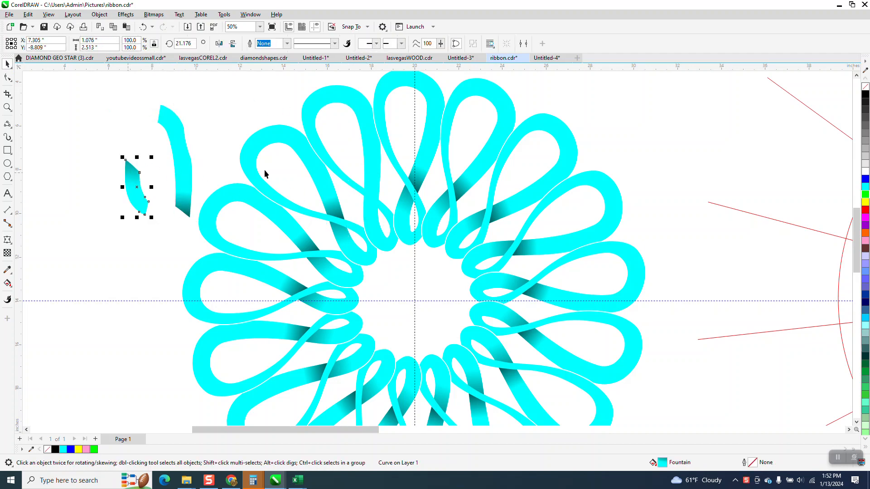
drag(321, 112, 144, 103)
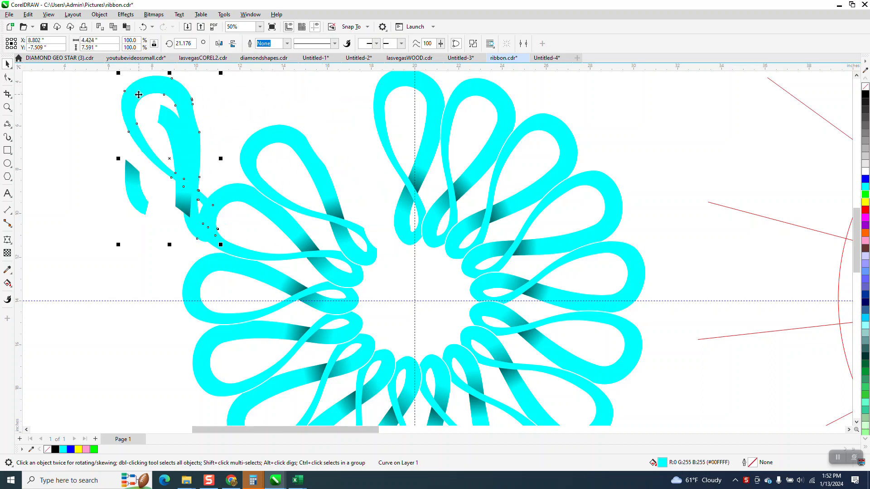
click(144, 27)
click(143, 27)
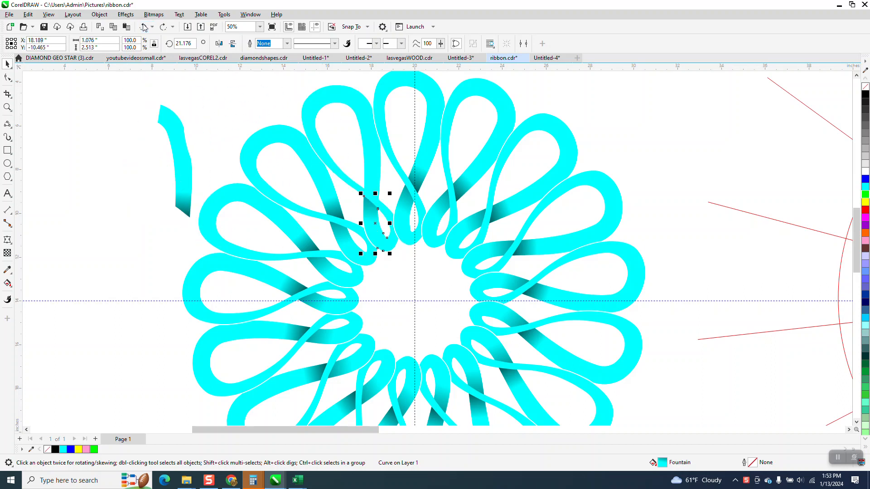
click(144, 27)
click(301, 113)
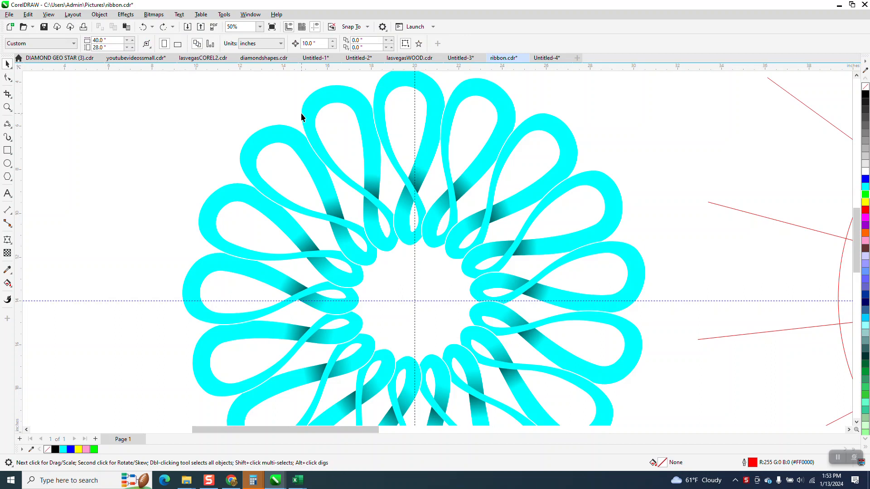
Step: Fill the top-left ribbon loop solid green
click(327, 93)
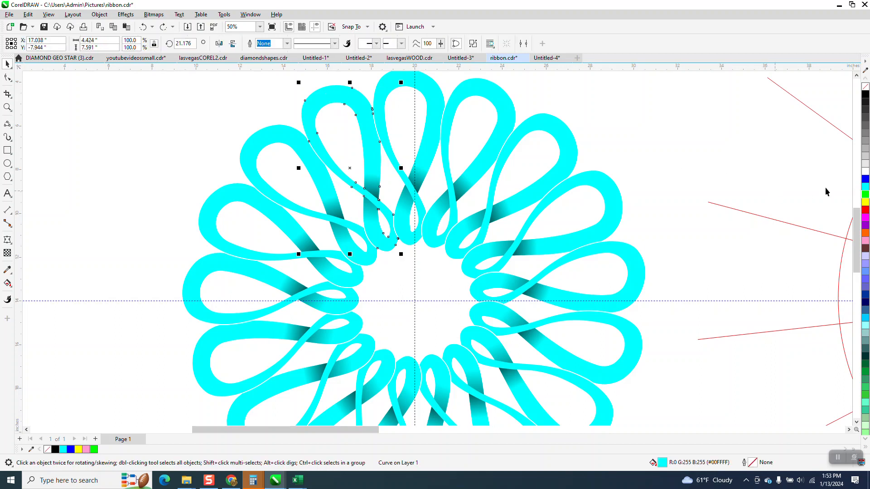
click(865, 195)
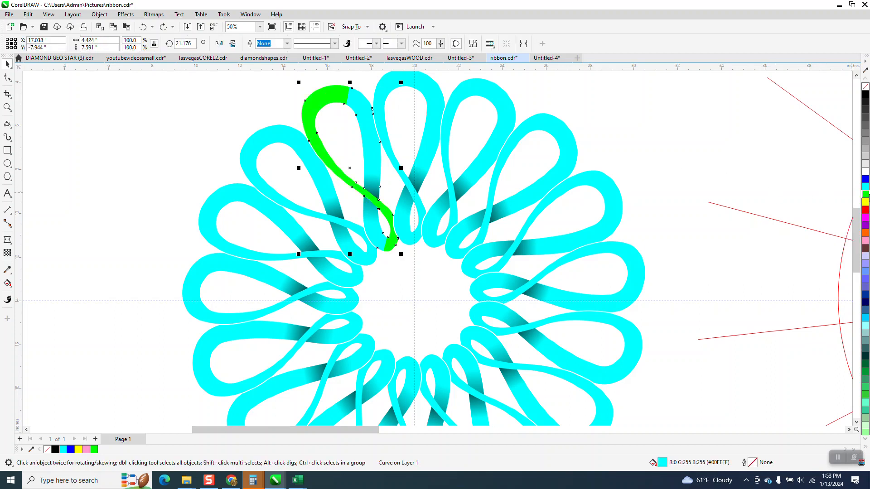
click(722, 151)
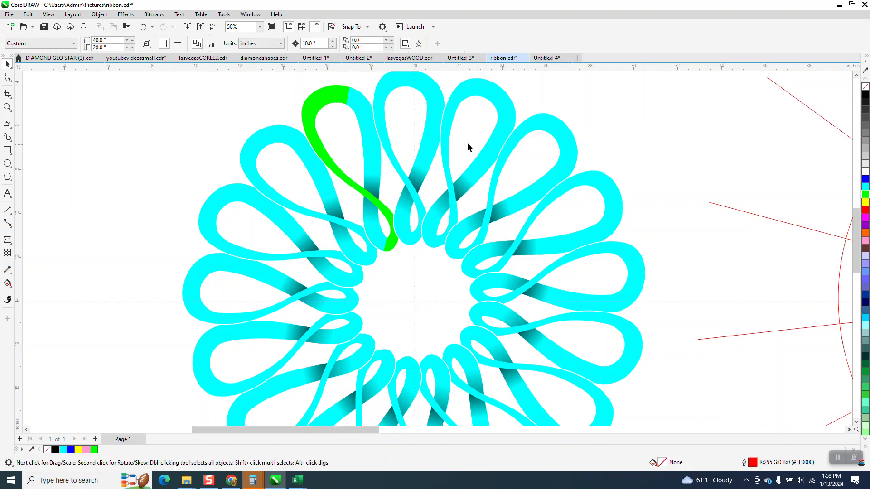
Step: Set the start colour of the loop's two shaded fountain fills to green
click(367, 131)
click(8, 284)
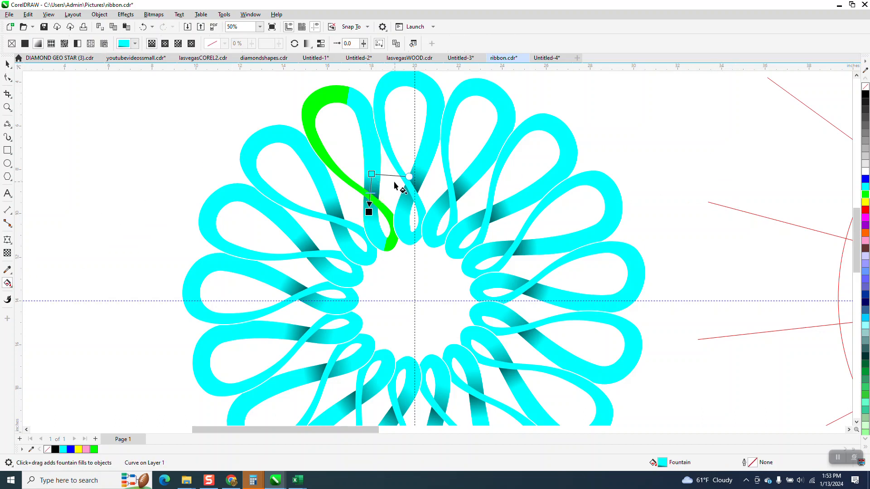
click(372, 174)
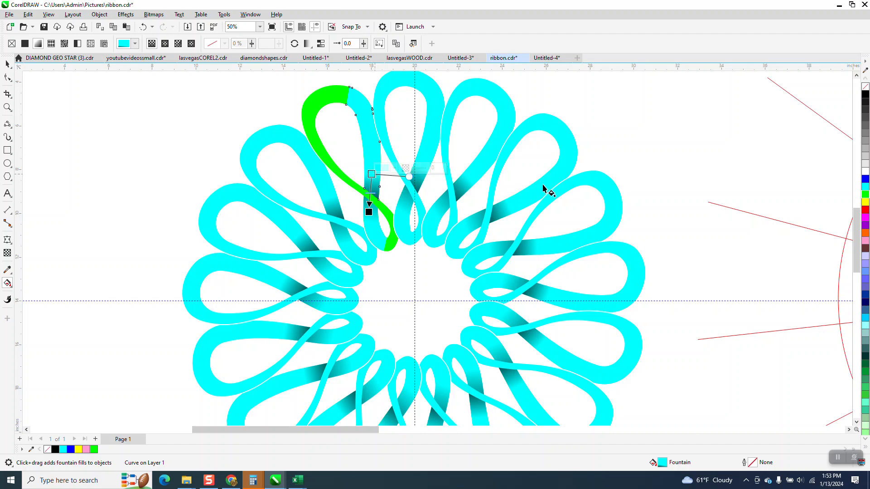
click(865, 195)
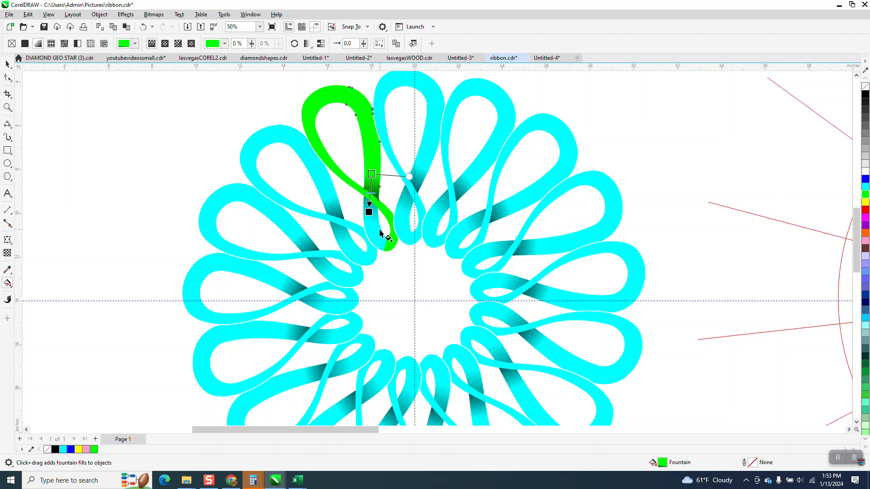
click(376, 232)
click(370, 223)
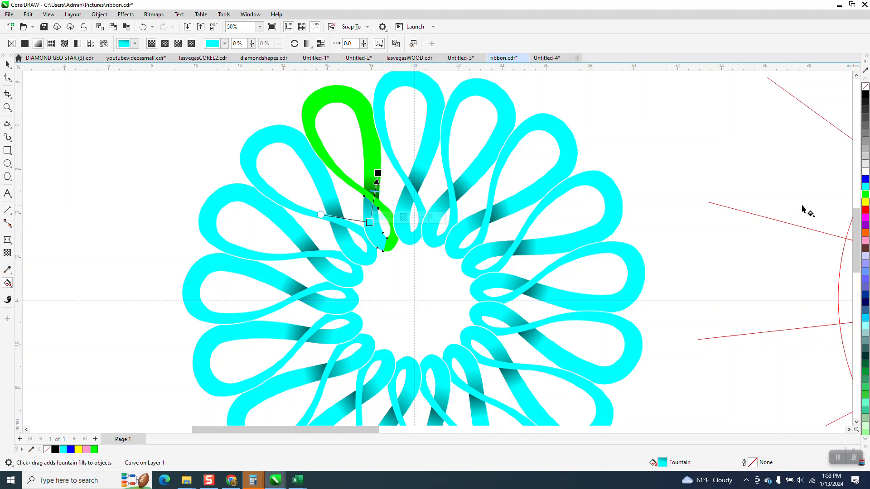
click(865, 194)
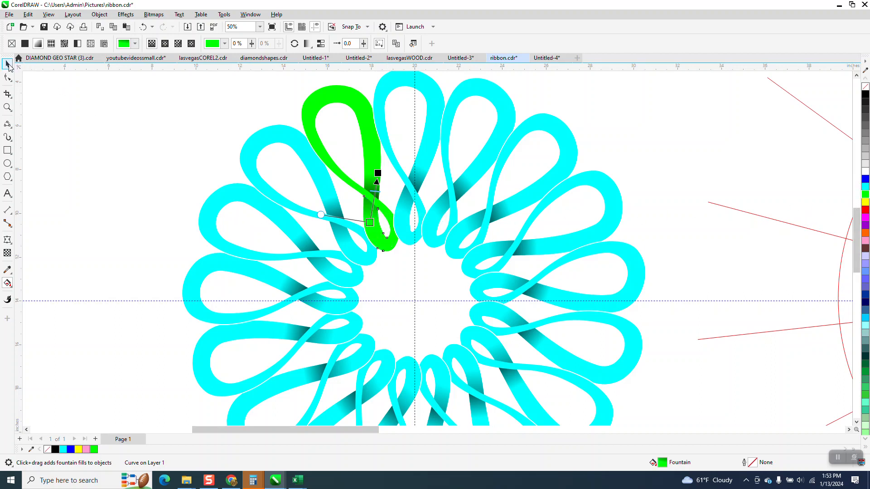
click(7, 63)
click(77, 105)
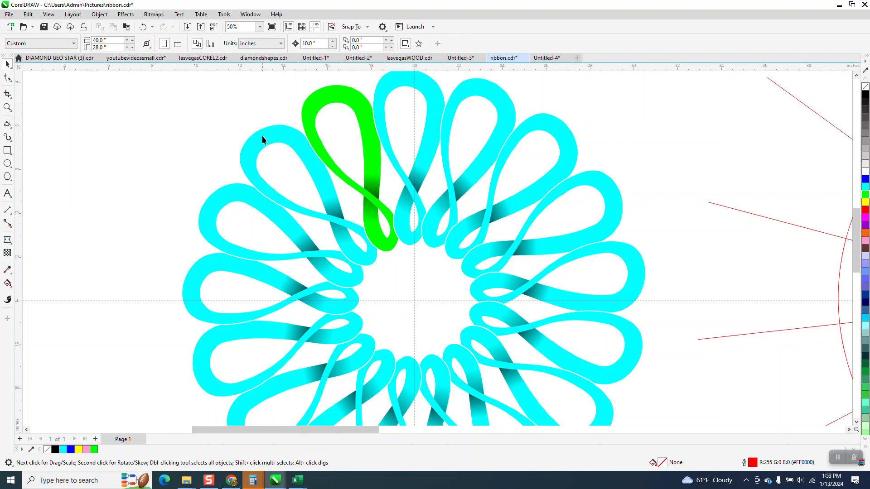
Step: Fill the loop left of the green one yellow and turn its two shaded fountain-fill nodes yellow
click(261, 140)
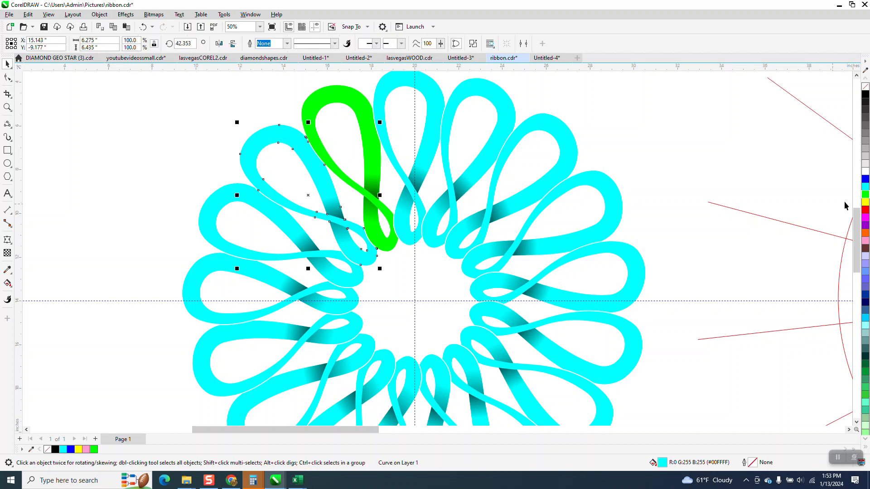
click(866, 203)
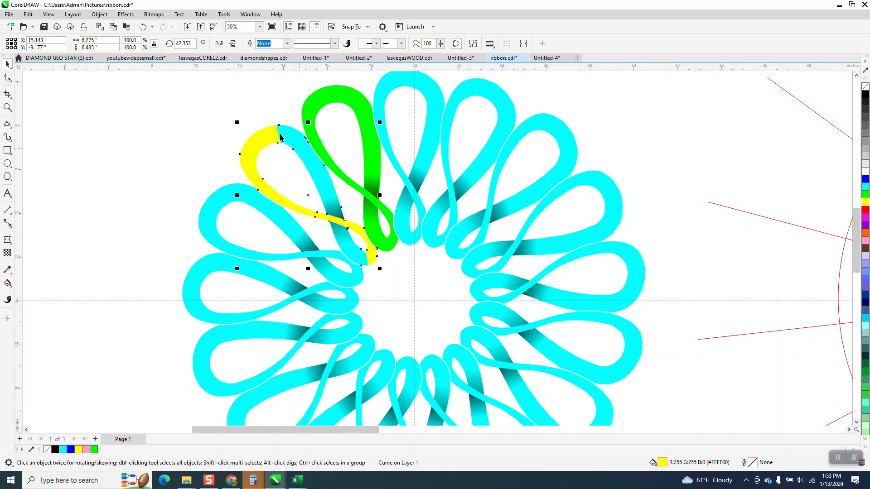
click(312, 156)
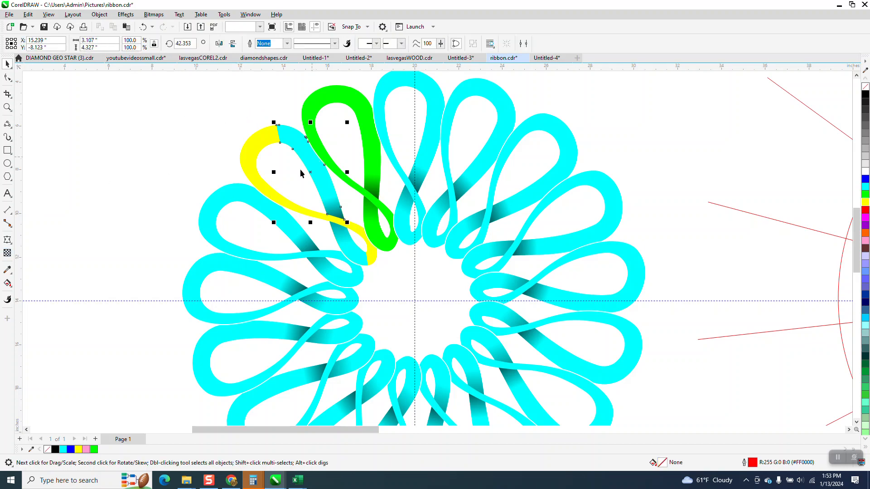
click(12, 289)
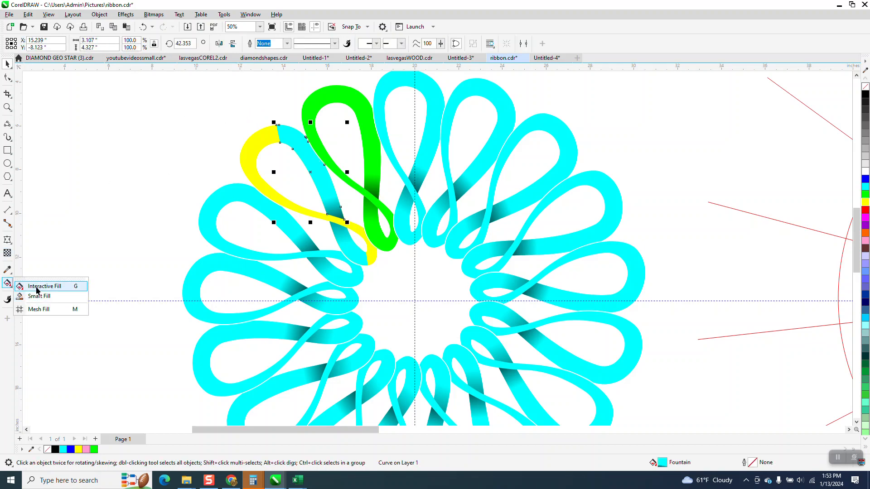
click(36, 286)
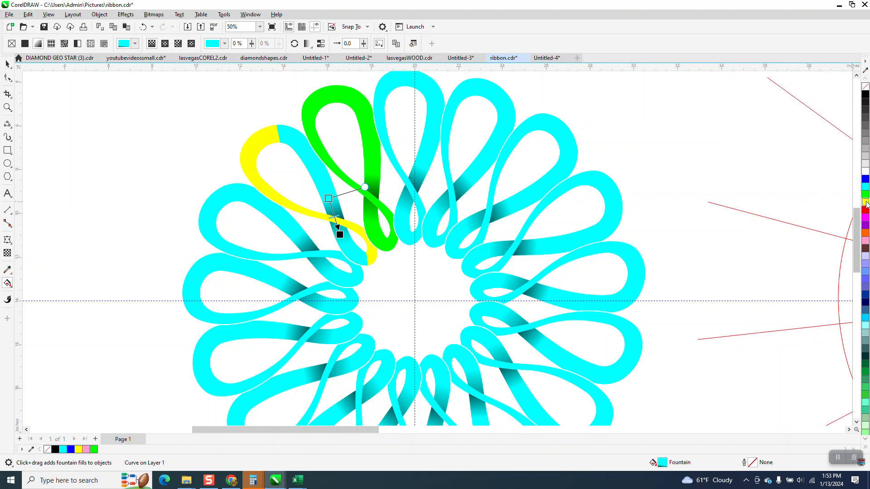
drag(865, 202, 329, 198)
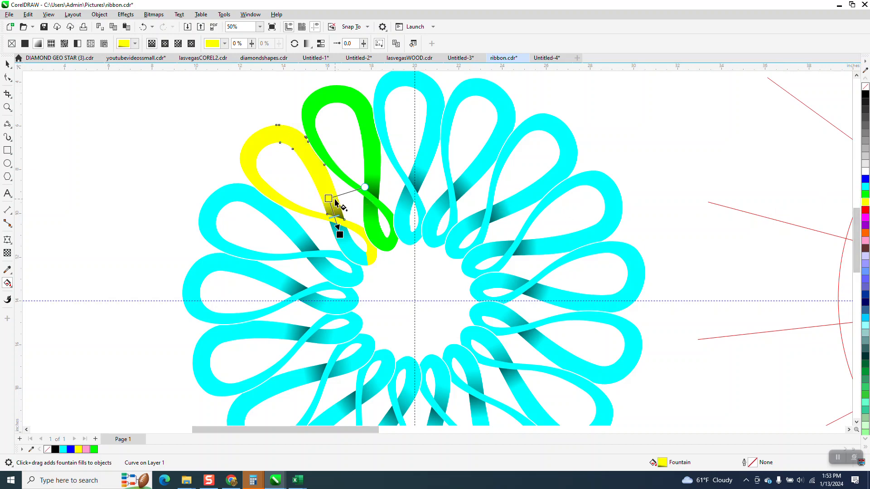
click(359, 253)
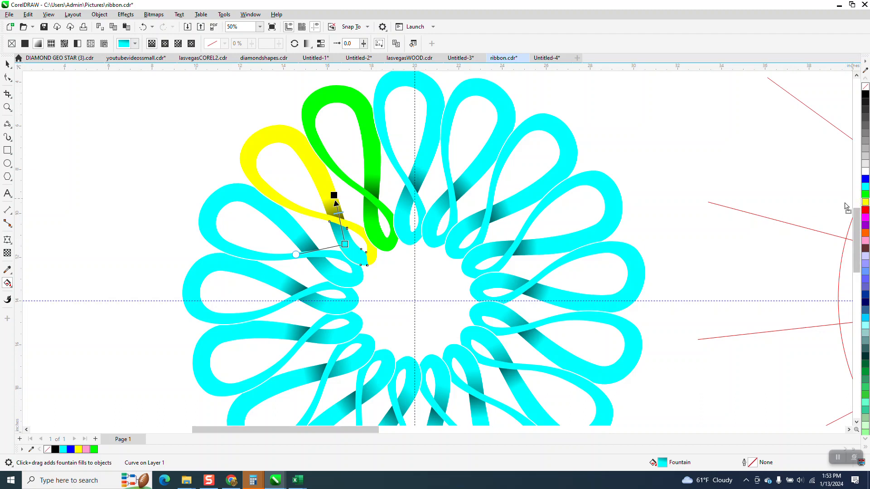
drag(846, 207, 340, 243)
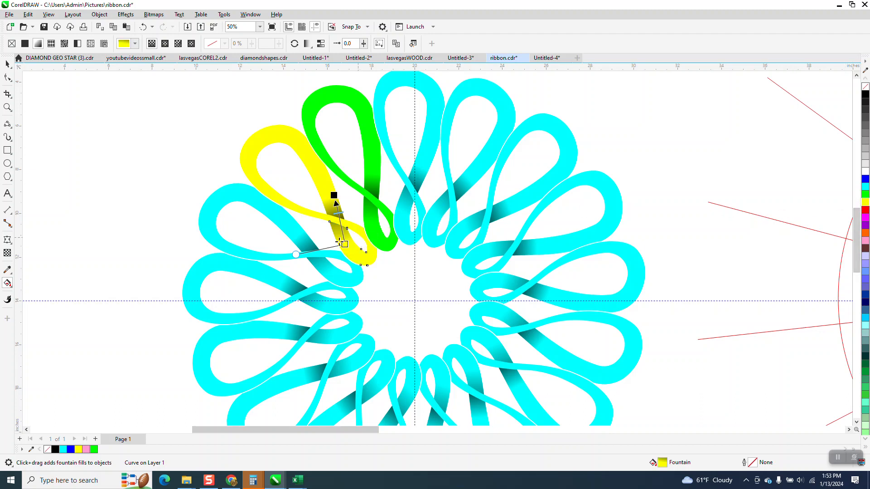
click(6, 65)
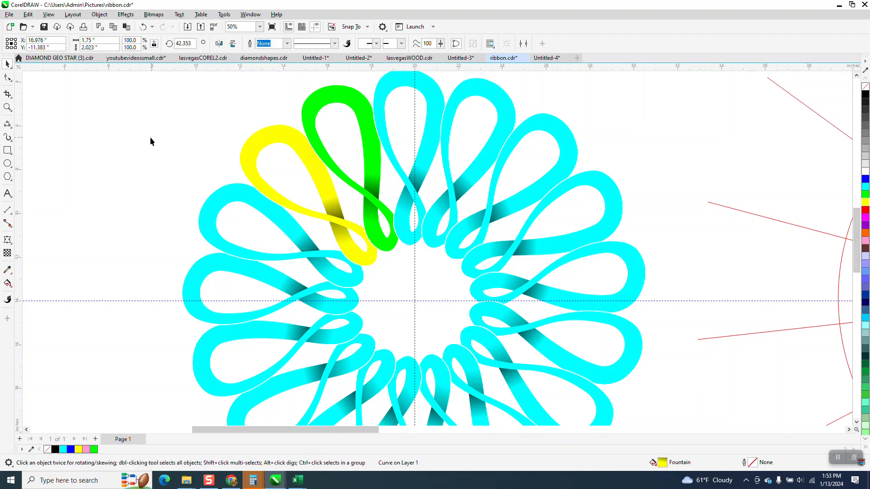
Step: Fill the larger piece of the loop left of the yellow one magenta
click(254, 198)
click(212, 208)
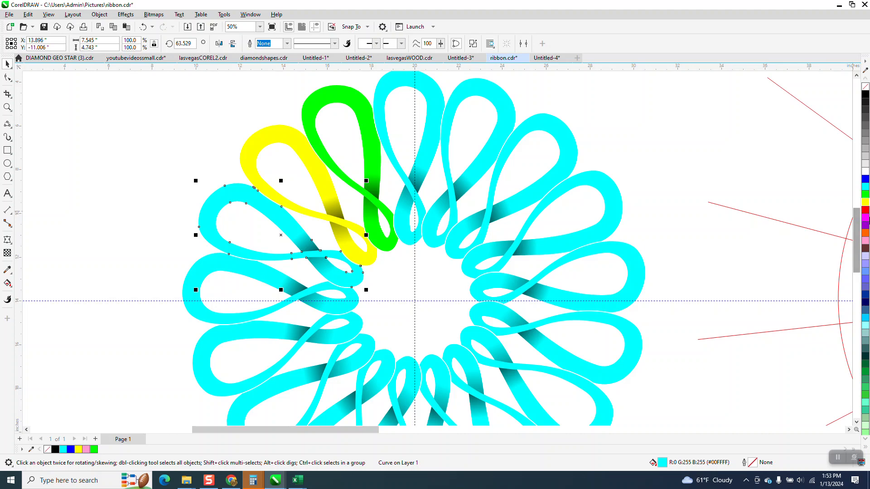
click(866, 218)
click(229, 165)
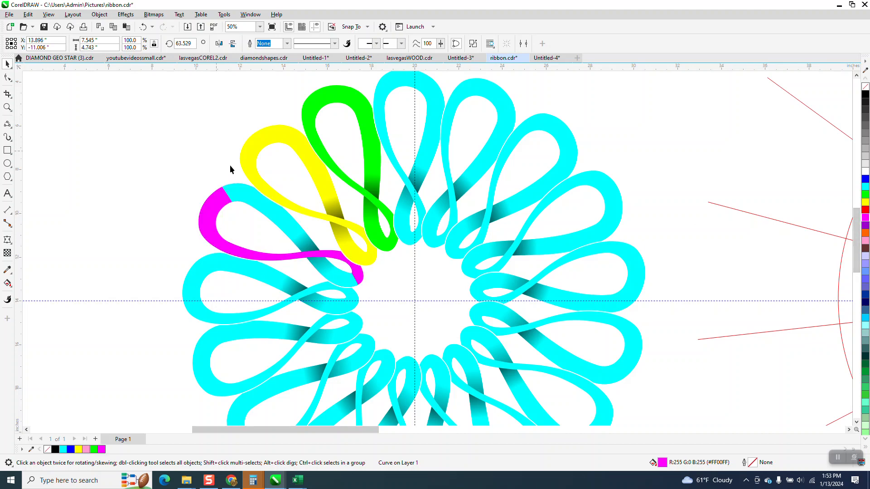
Step: Set the fountain-fill start colour of both adjoining shaded pieces to magenta
click(248, 195)
click(8, 283)
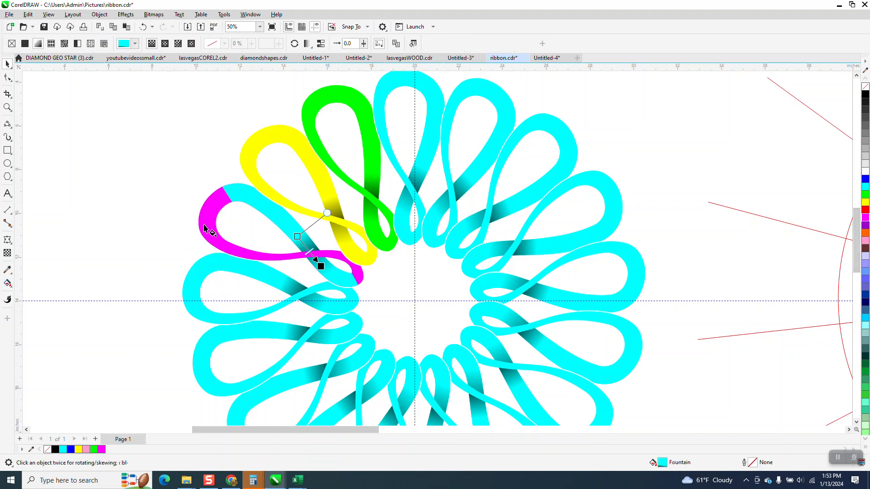
drag(865, 218, 297, 236)
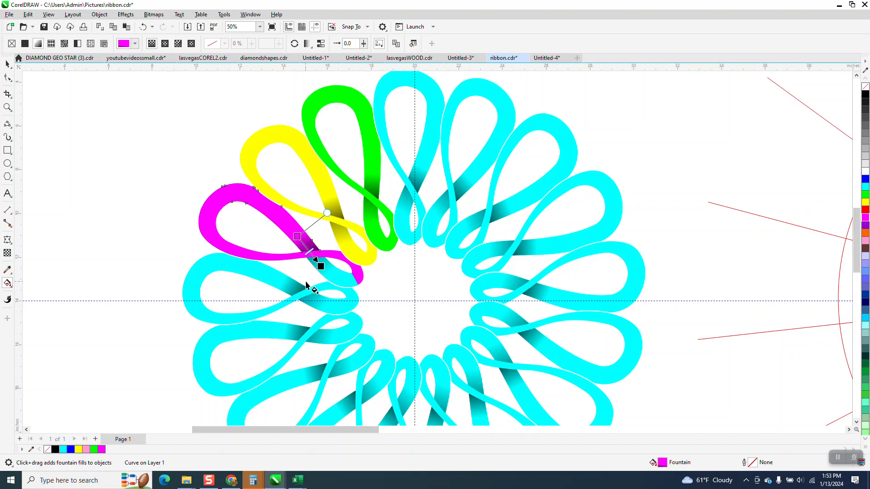
click(342, 281)
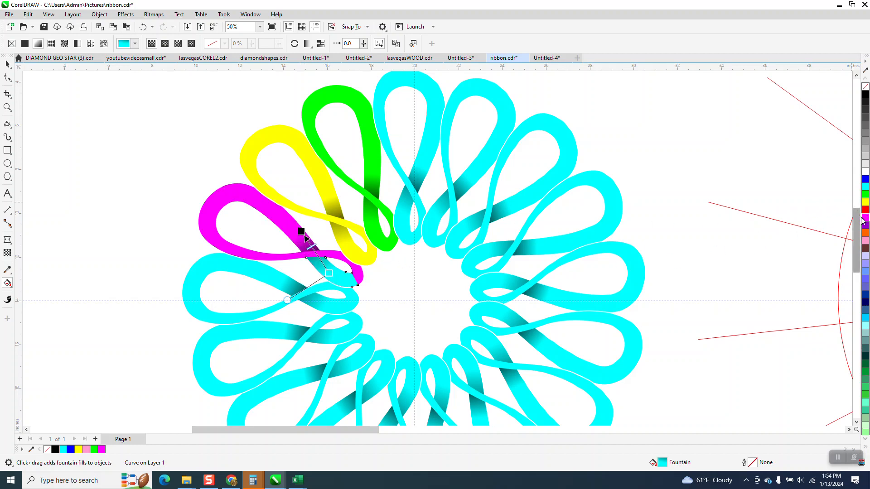
drag(865, 217, 332, 273)
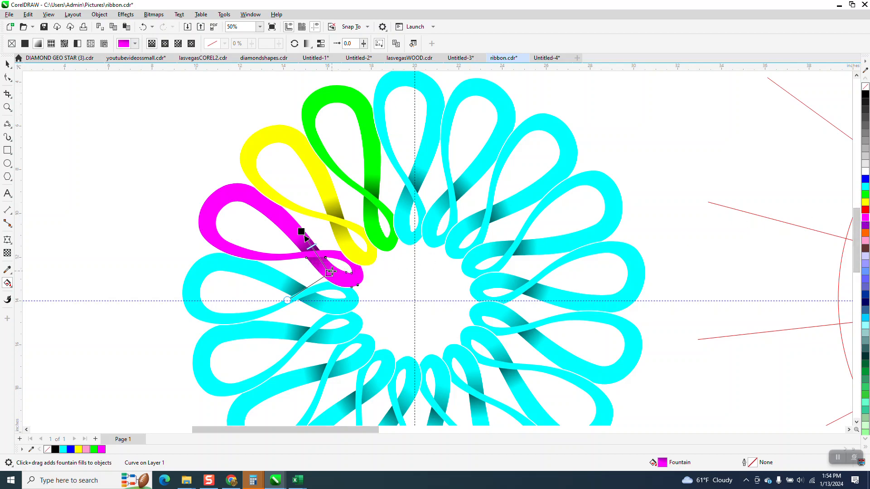
Step: Fill the larger piece of the loop below the magenta one light blue (#6699FF)
click(7, 64)
scroll(150, 143, down, 1)
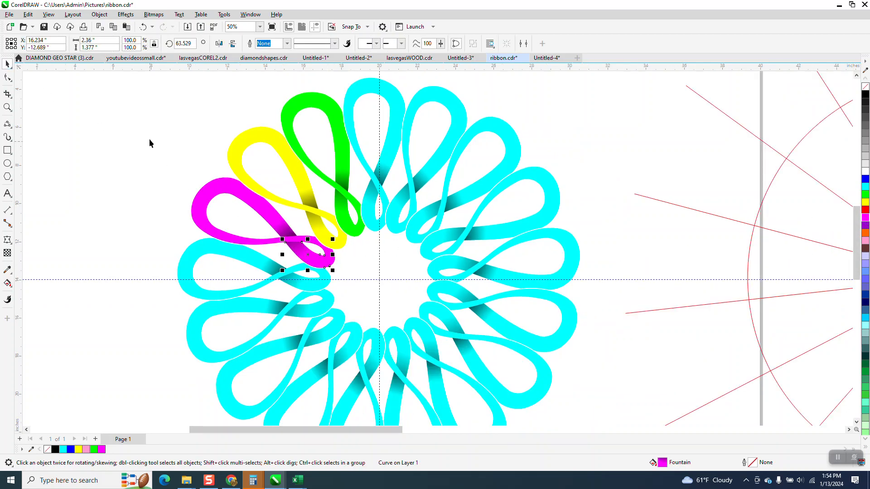
click(251, 261)
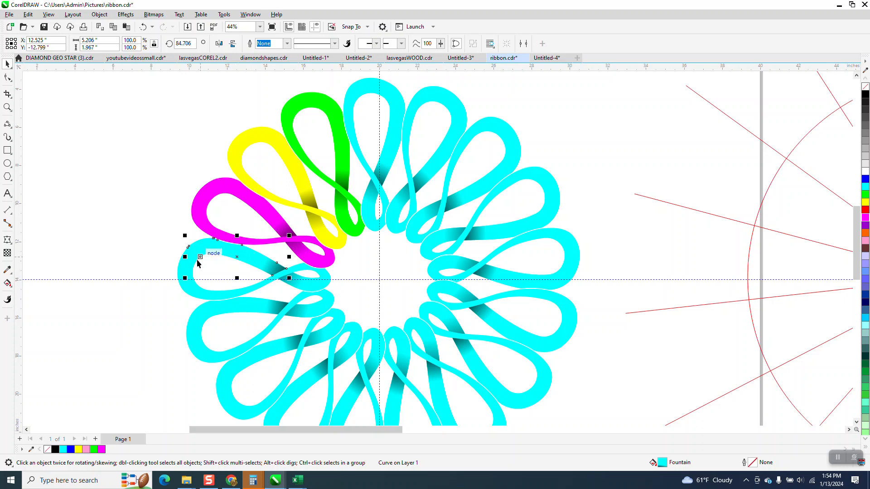
click(179, 268)
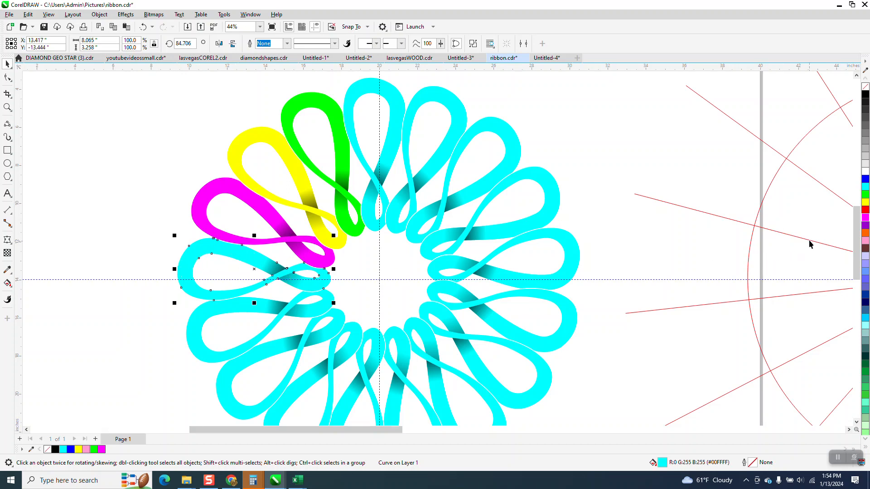
click(865, 180)
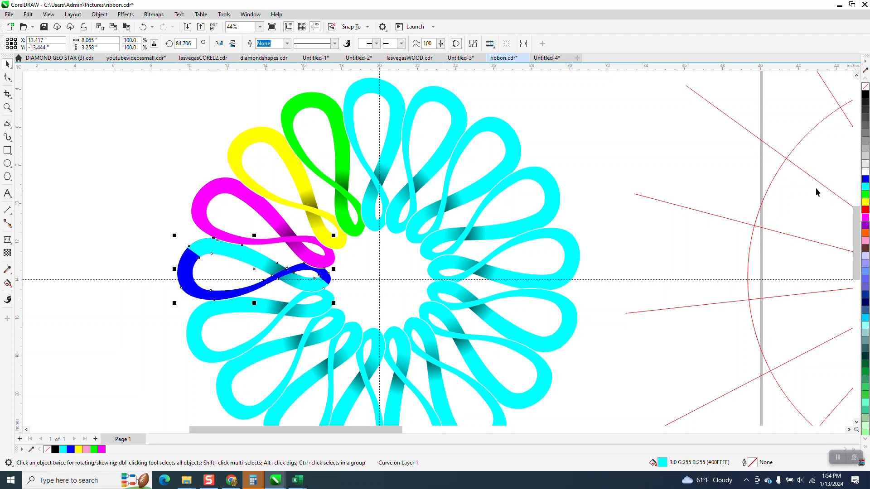
click(101, 173)
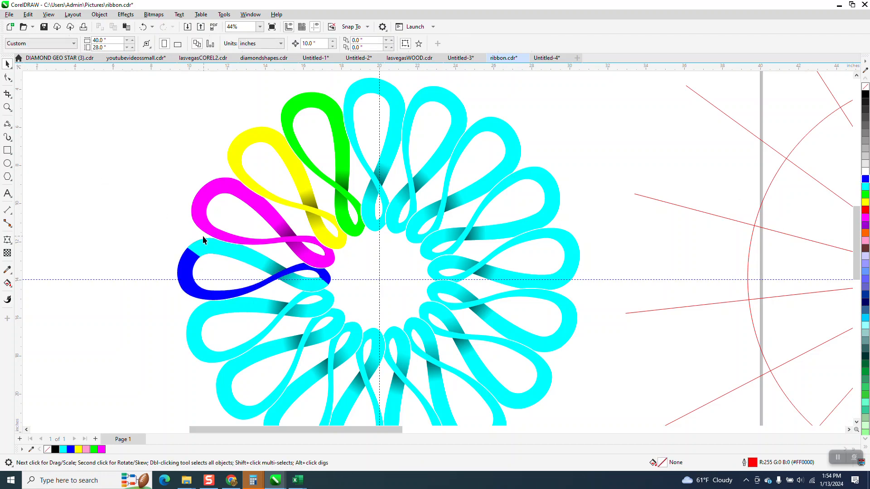
click(143, 26)
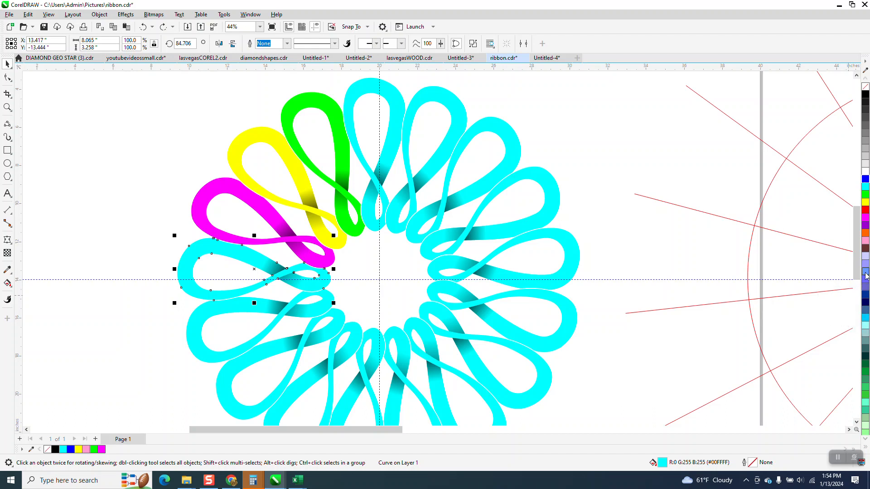
click(865, 274)
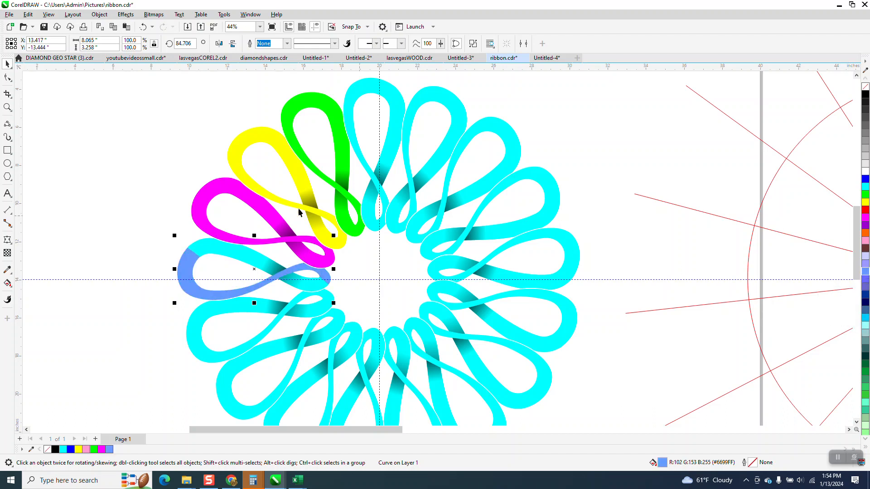
Step: Zoom in on the loop and set its shaded piece's fountain-fill start to light blue
click(7, 108)
drag(115, 219, 492, 376)
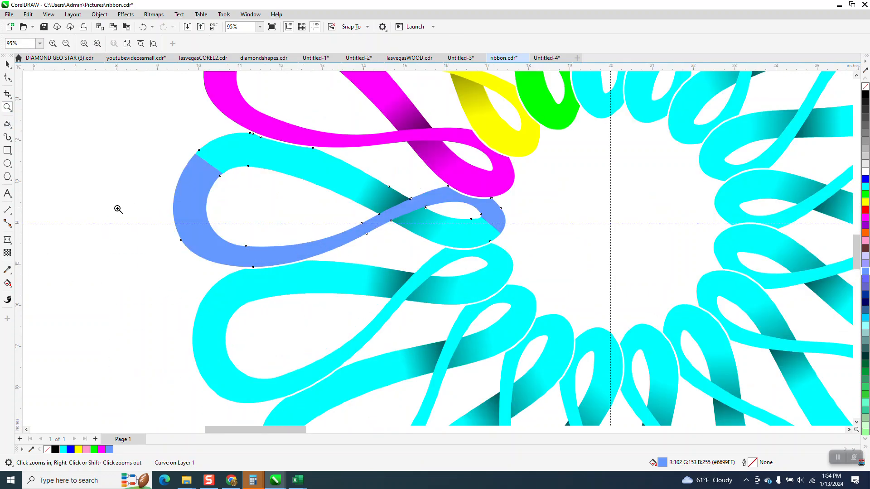
key(space)
click(287, 162)
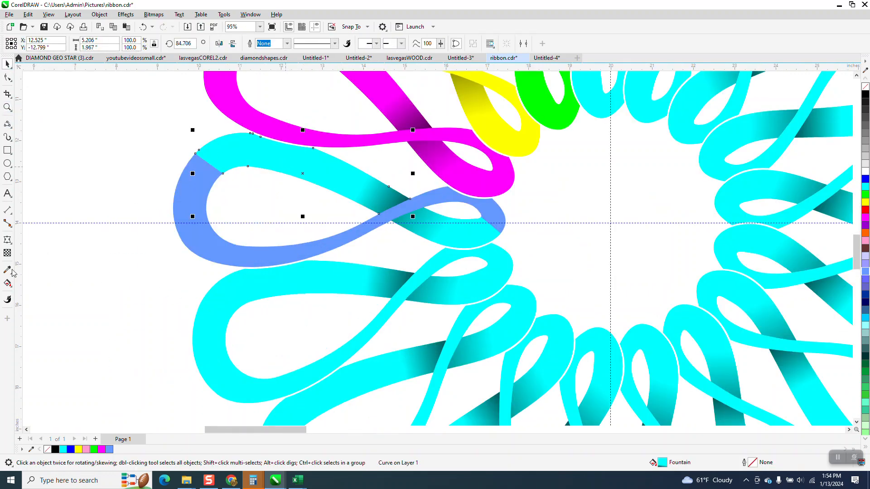
click(10, 285)
click(58, 290)
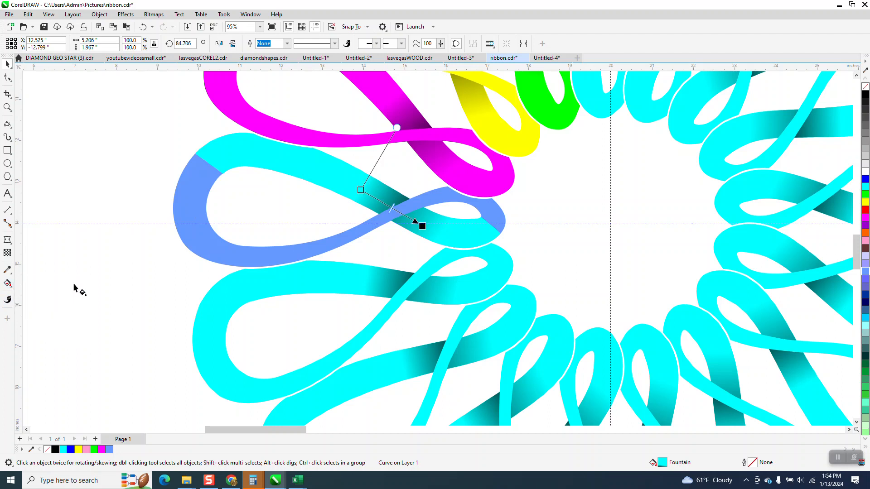
click(361, 190)
click(867, 272)
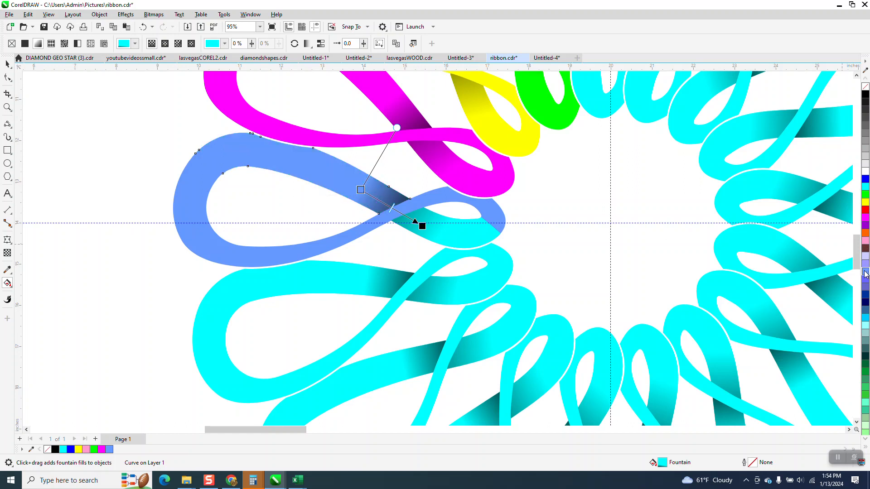
Step: Set the adjacent shaded piece's fountain-fill end colour to light blue too
click(448, 234)
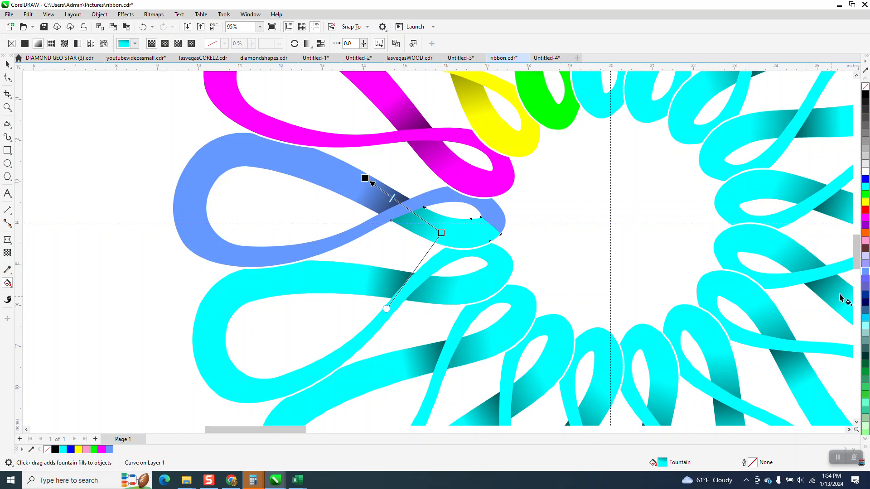
click(440, 233)
click(865, 275)
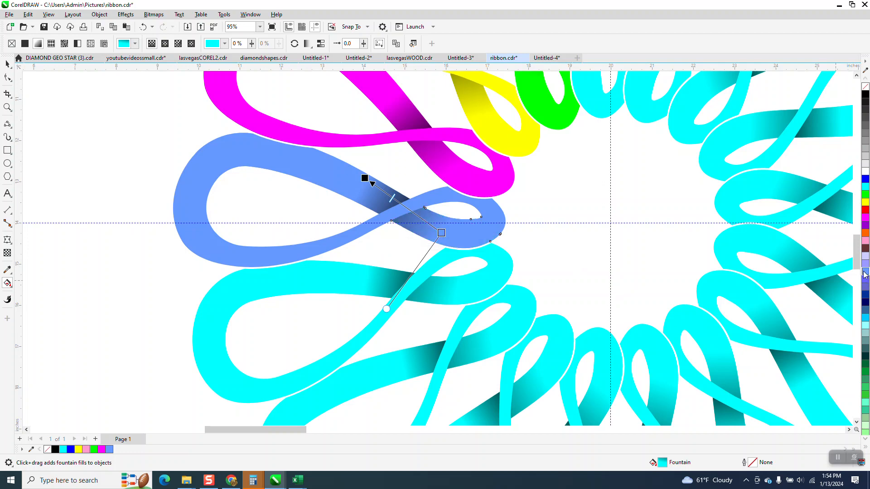
scroll(274, 240, down, 1)
click(8, 64)
scroll(122, 155, down, 2)
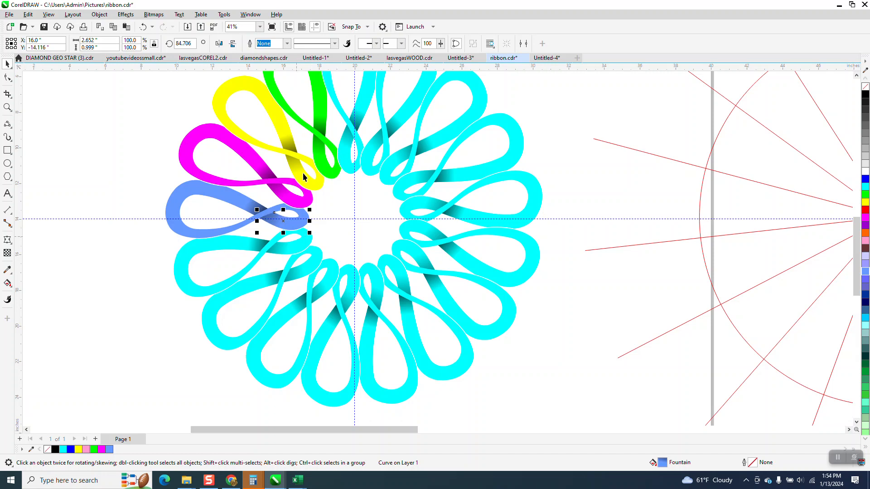
Step: Fill the loop below the light blue one orange, including both its fountain-fill nodes
click(138, 238)
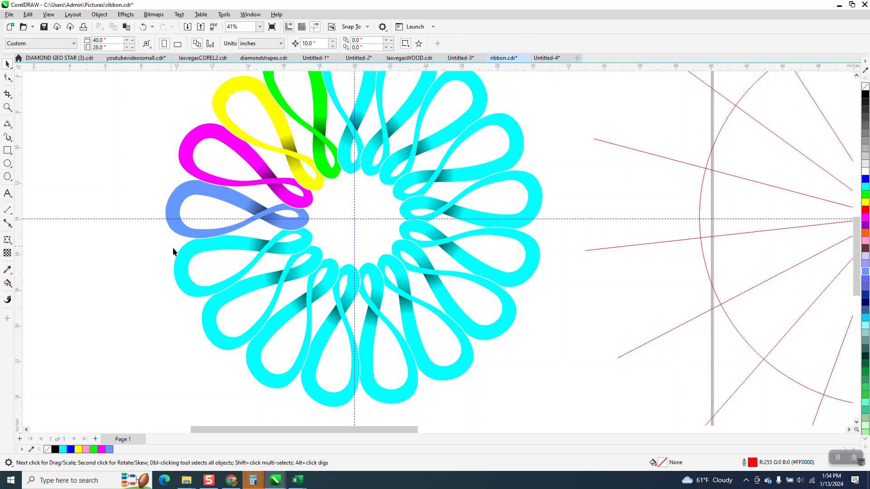
click(178, 268)
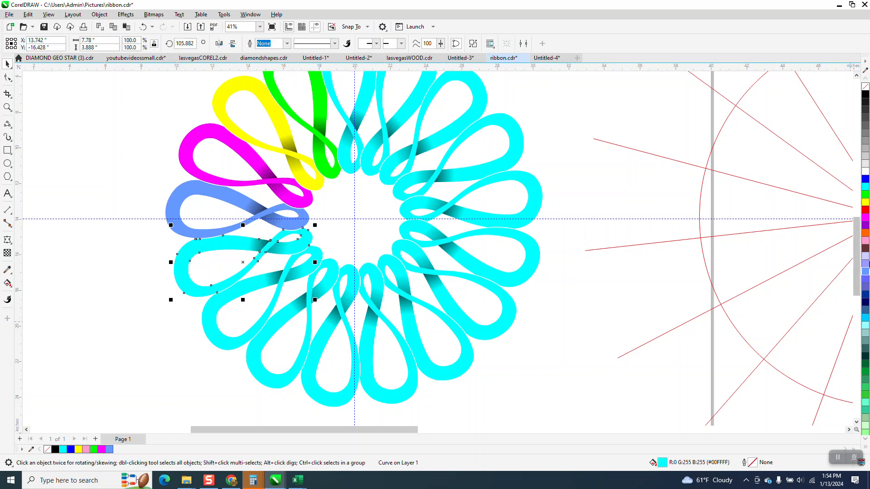
click(865, 233)
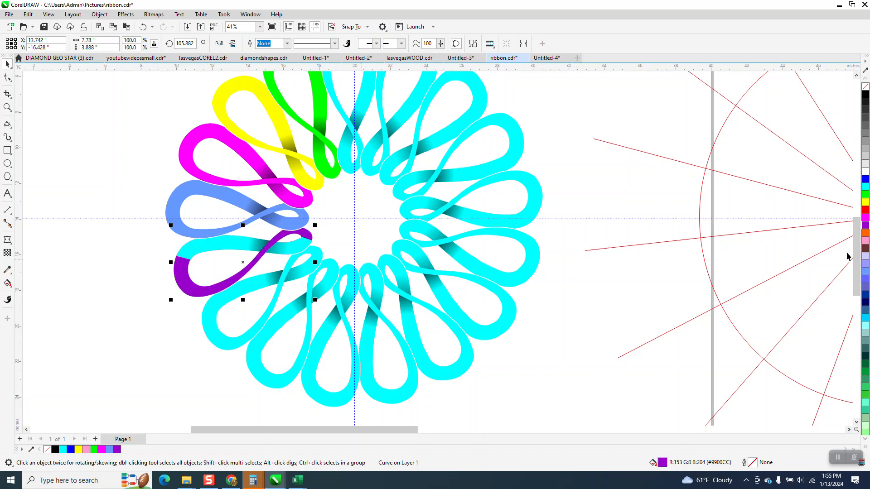
click(865, 233)
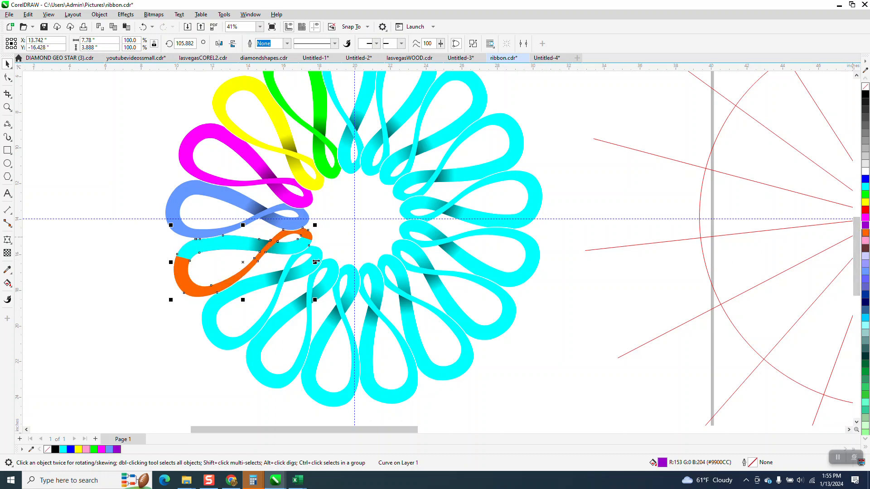
click(237, 242)
click(8, 284)
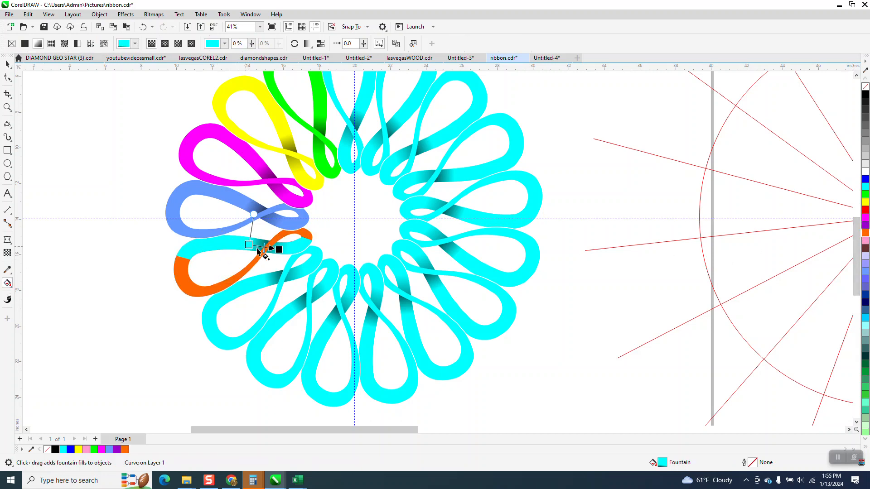
drag(866, 233, 249, 246)
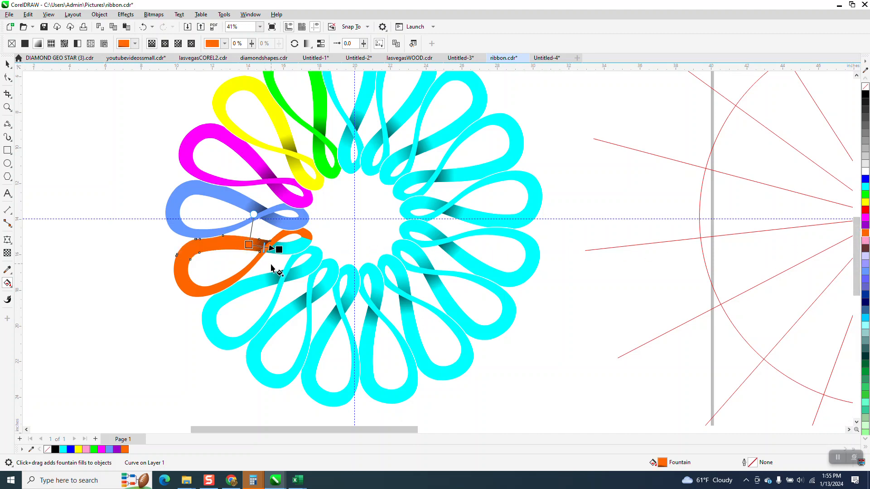
click(304, 247)
drag(866, 233, 289, 250)
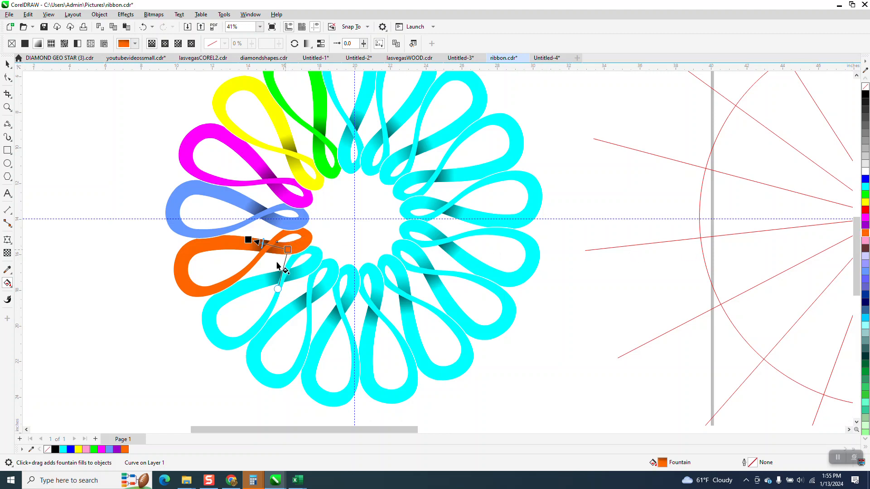
click(6, 66)
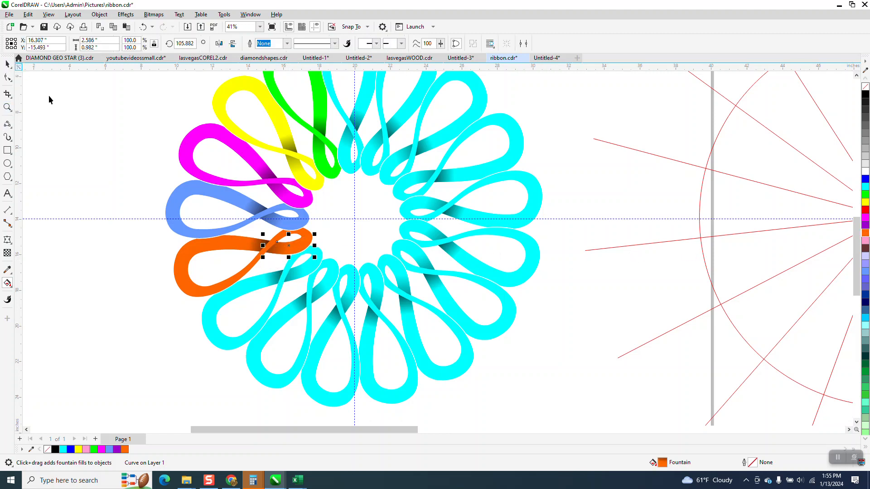
Step: Fill the loop below the orange one with gold
click(230, 295)
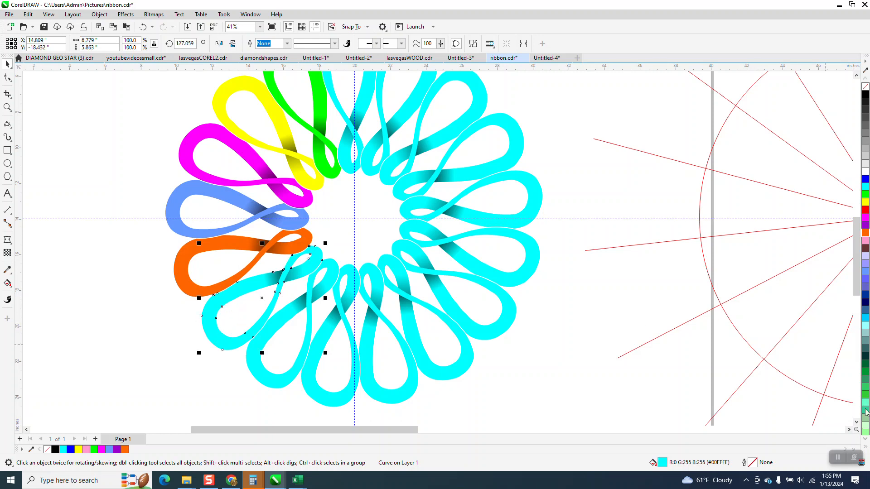
click(865, 439)
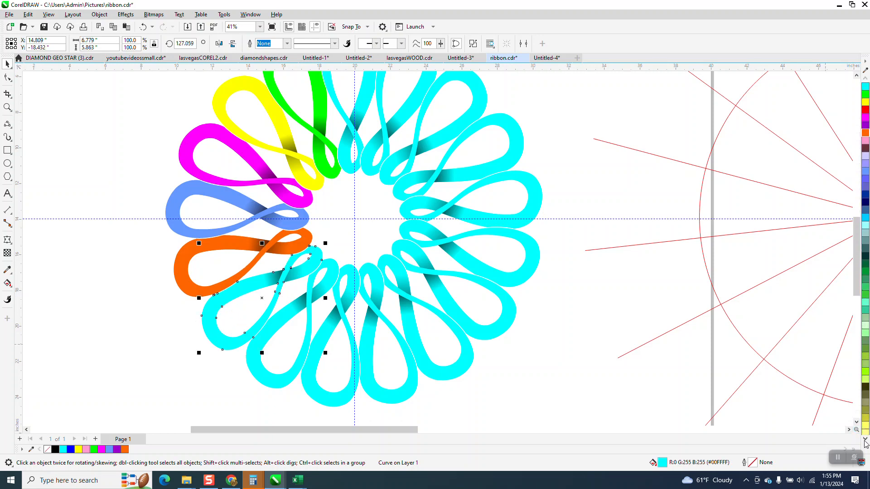
click(865, 439)
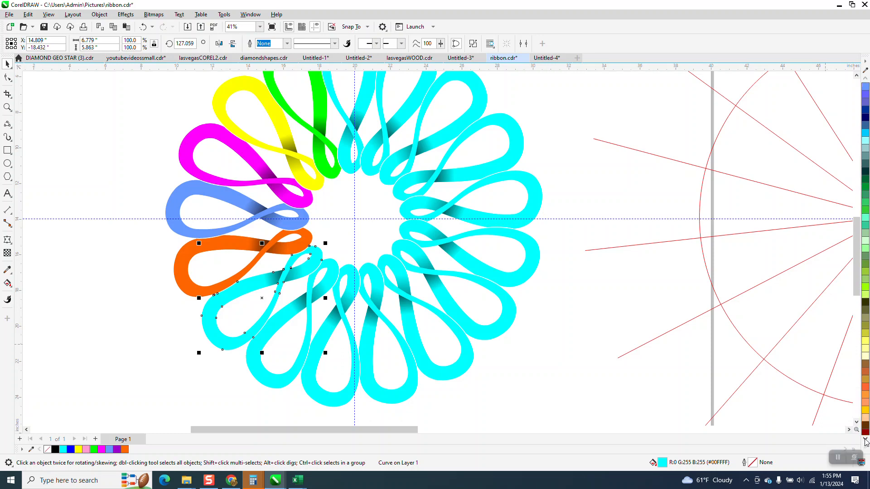
click(865, 411)
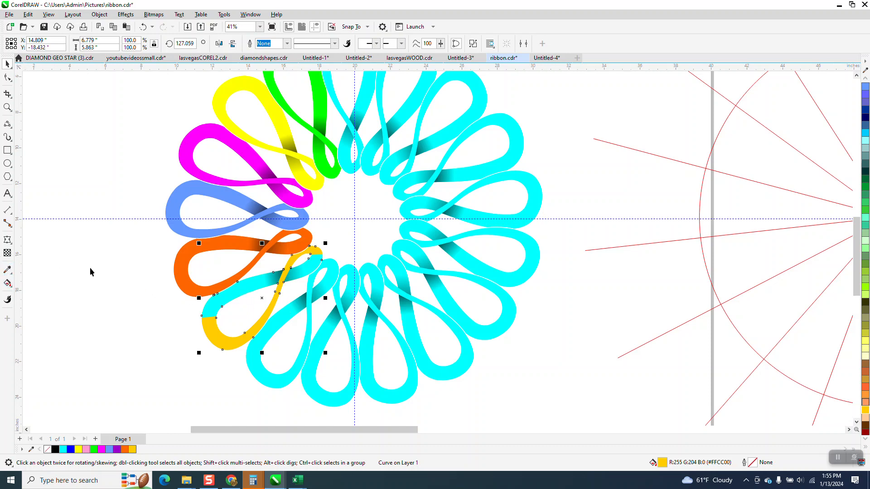
Step: Blend yellow into the loop's fountain fill and make the adjoining piece's end colour light peach
click(222, 302)
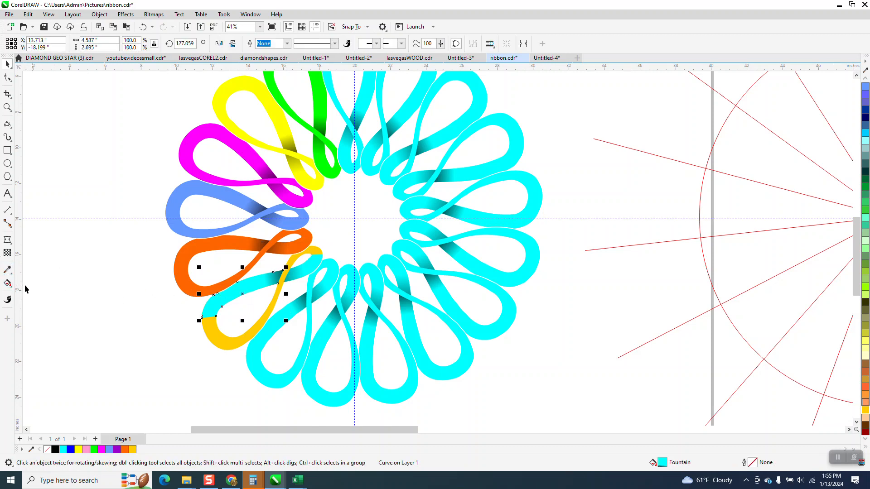
click(8, 285)
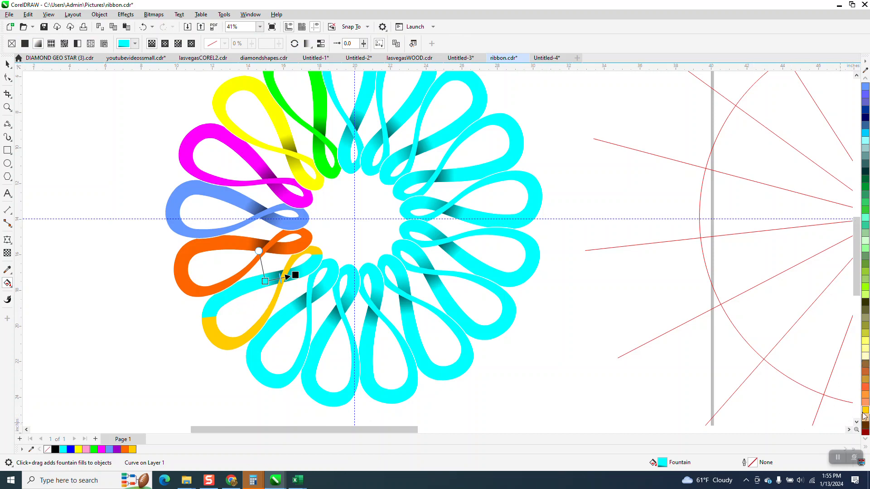
drag(864, 412, 267, 283)
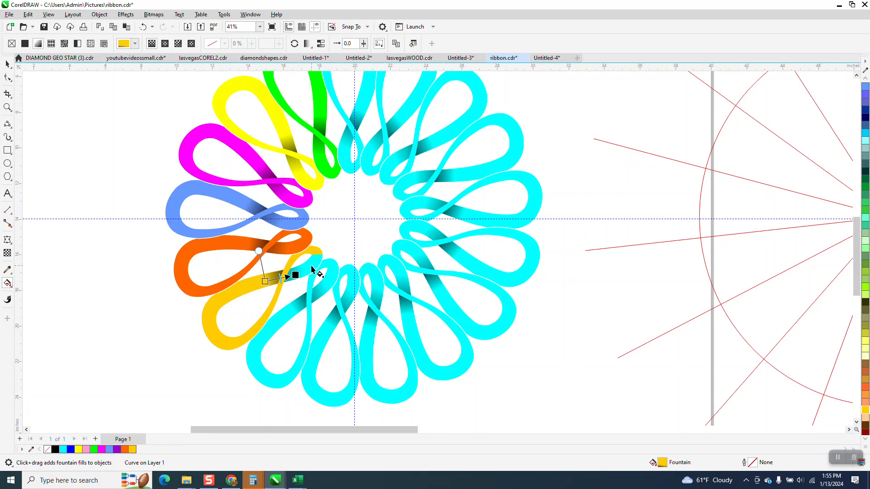
click(312, 270)
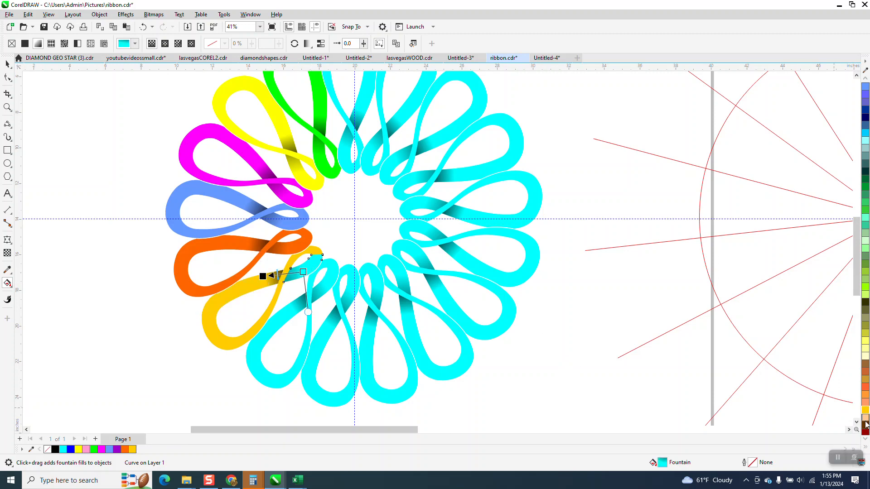
drag(865, 423, 303, 274)
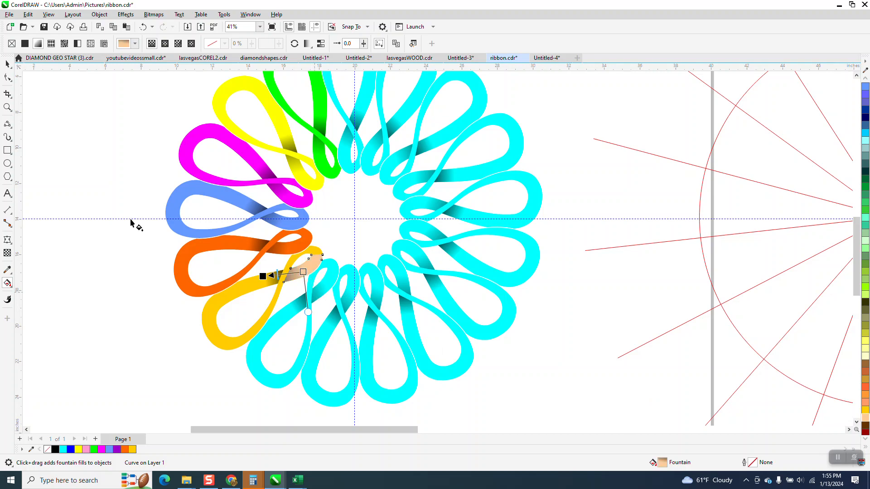
scroll(195, 276, down, 2)
key(space)
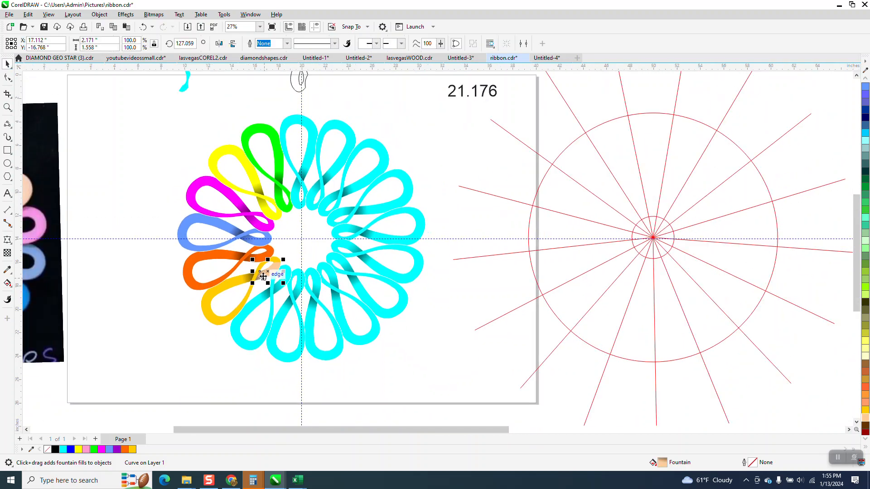
Step: Draw a rectangle over the flower's left half and fill it black
click(7, 150)
mouse_move(154, 114)
mouse_down()
mouse_move(206, 239)
mouse_move(341, 341)
mouse_move(345, 361)
mouse_up()
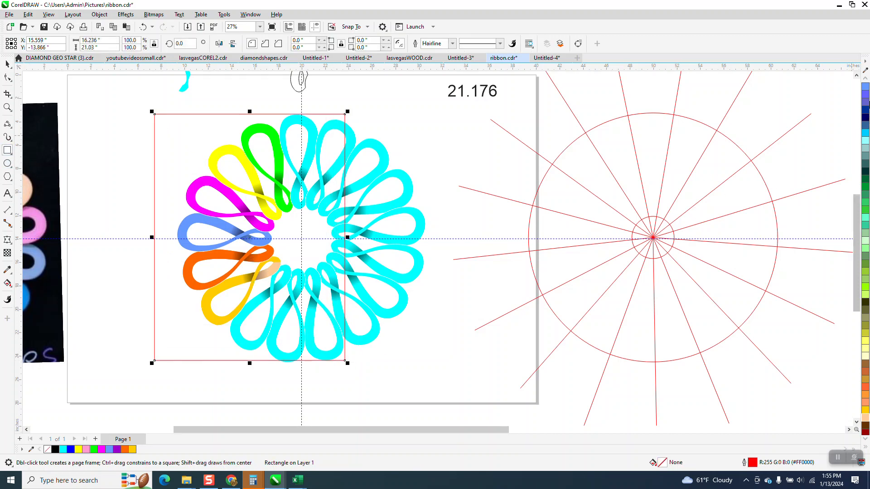
scroll(866, 83, up, 3)
scroll(866, 84, up, 4)
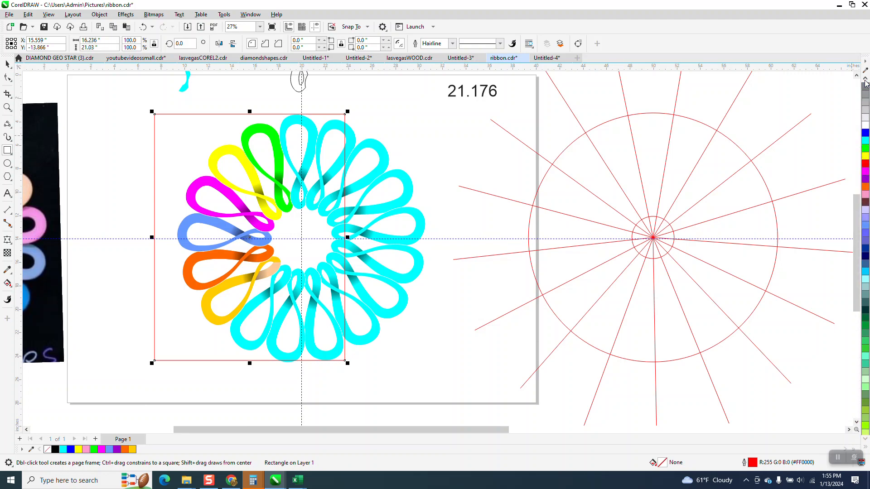
click(866, 94)
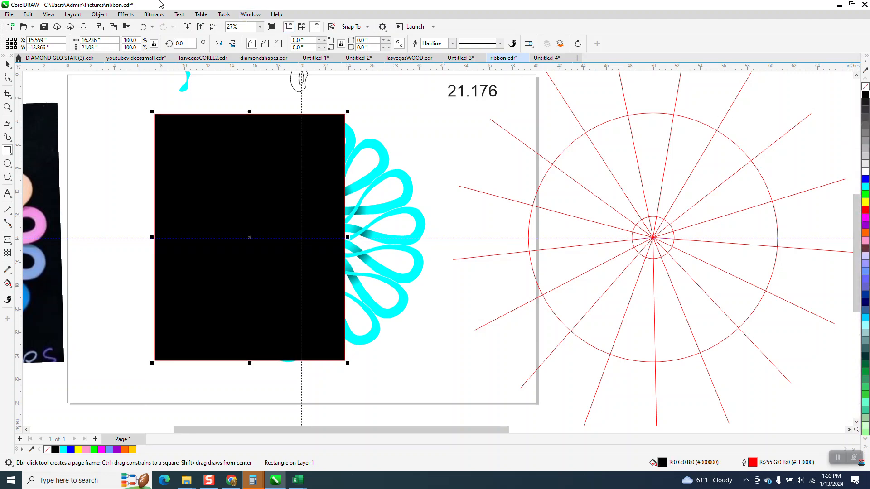
Step: Send the black rectangle to the back of the page, behind the ribbon
click(101, 14)
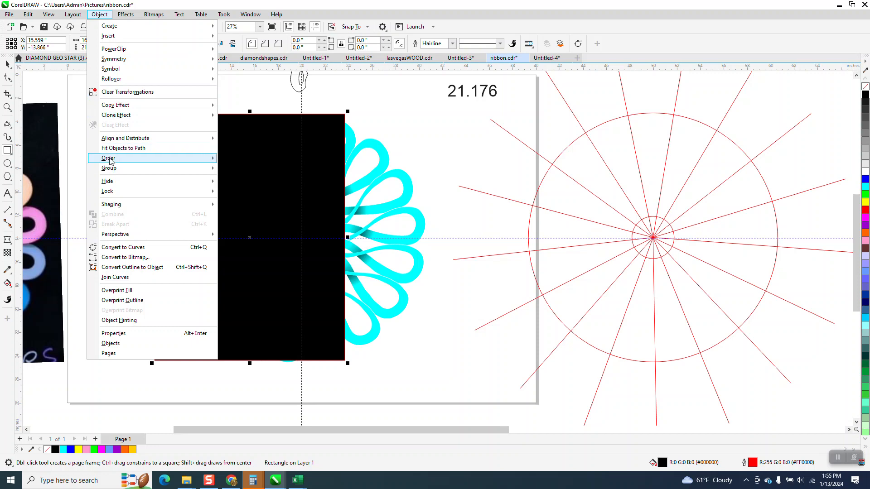
mouse_move(112, 159)
click(251, 170)
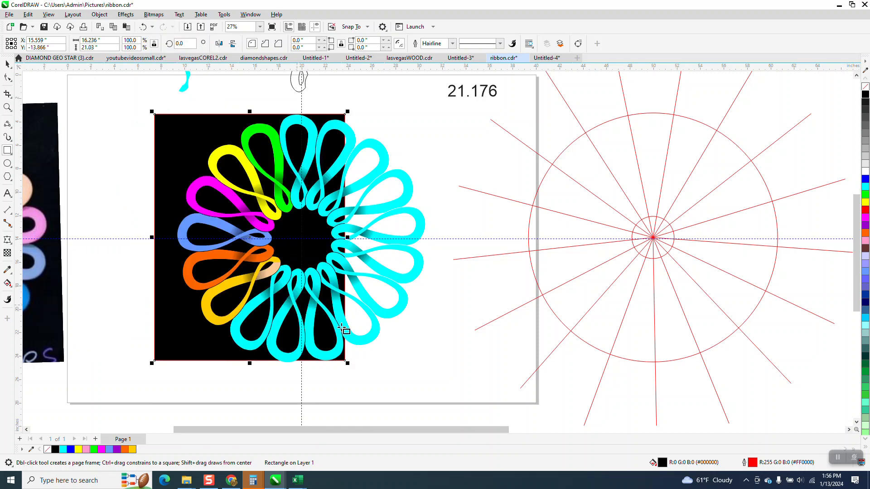
scroll(420, 270, down, 1)
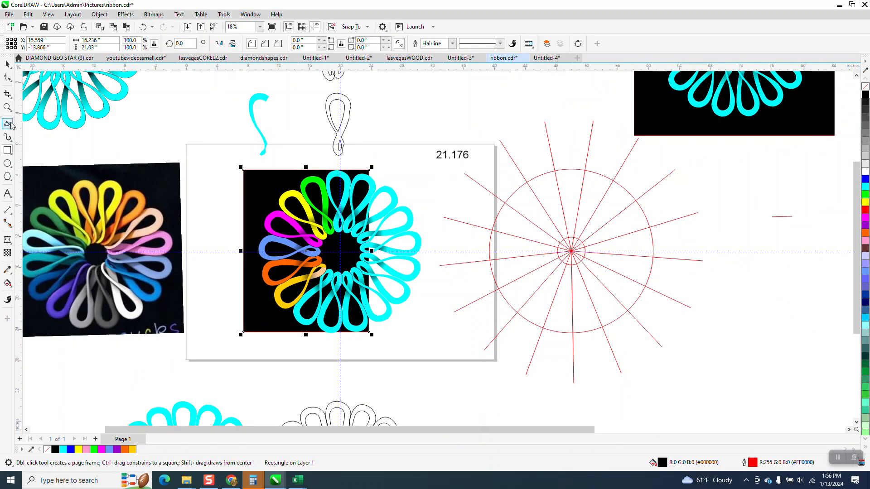
click(8, 108)
drag(78, 171, 198, 230)
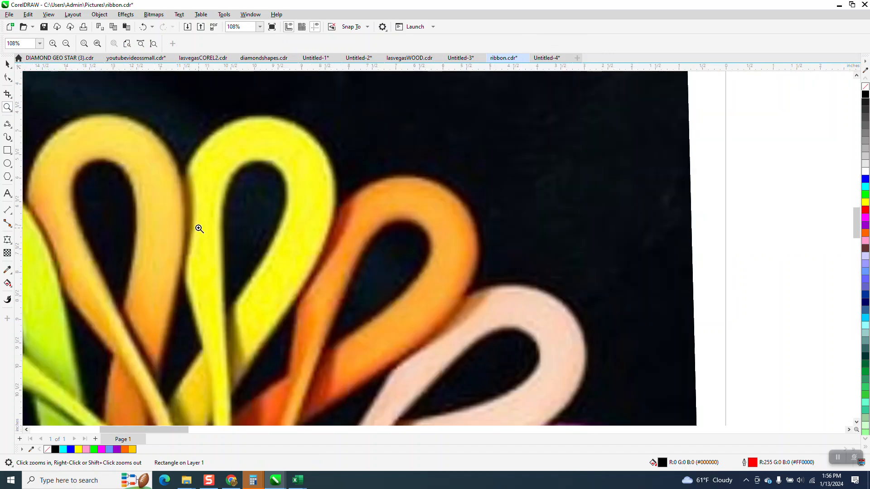
scroll(196, 211, down, 4)
drag(483, 191, 599, 299)
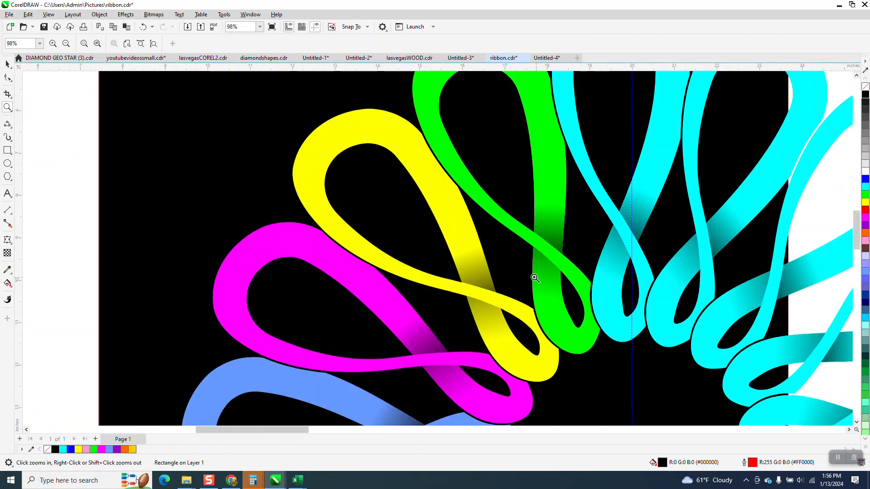
scroll(475, 267, down, 3)
scroll(390, 225, down, 1)
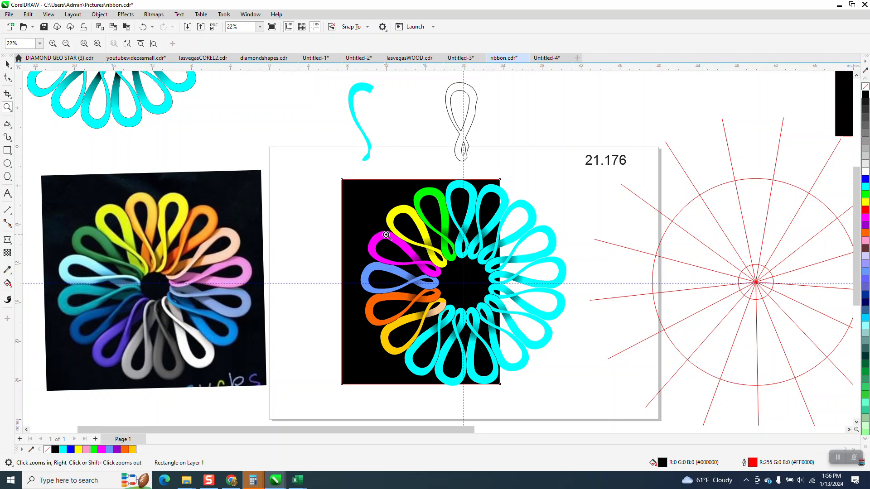
drag(358, 227, 432, 309)
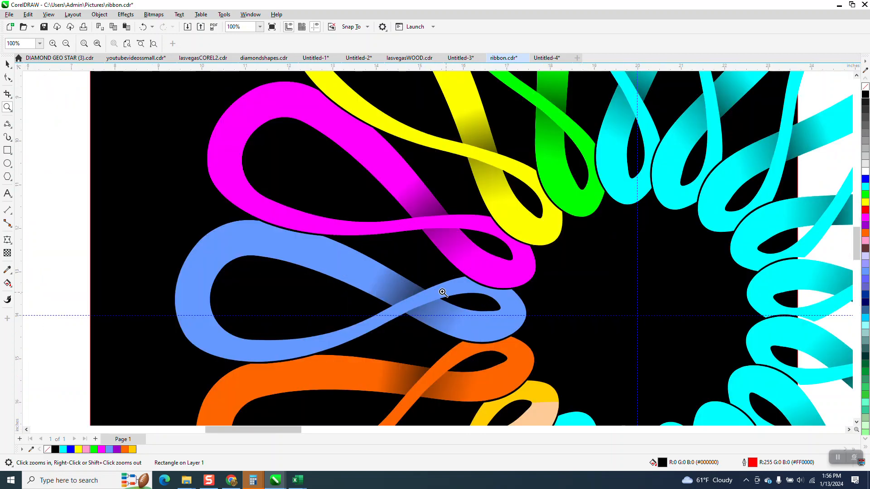
scroll(351, 258, down, 2)
scroll(351, 219, down, 1)
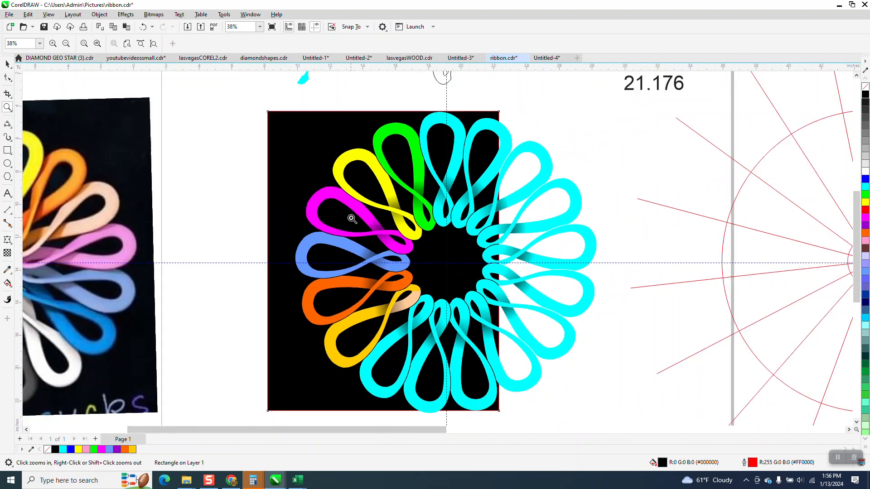
scroll(351, 219, down, 1)
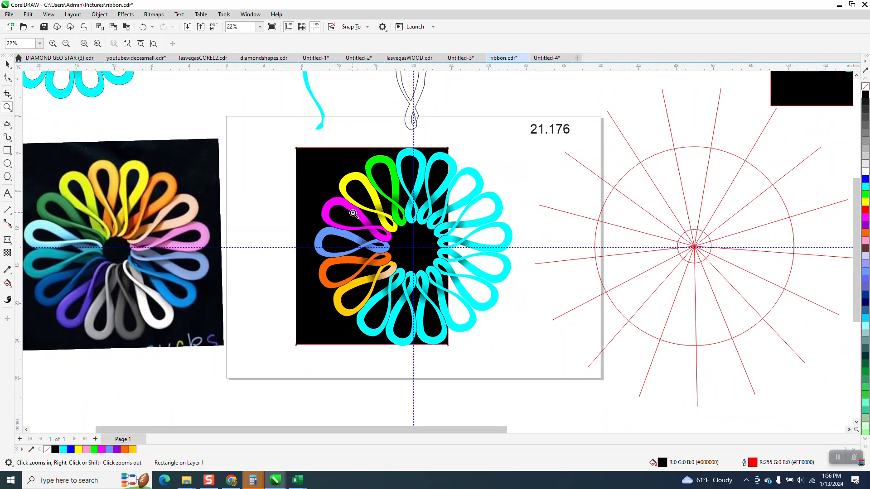
scroll(359, 276, down, 1)
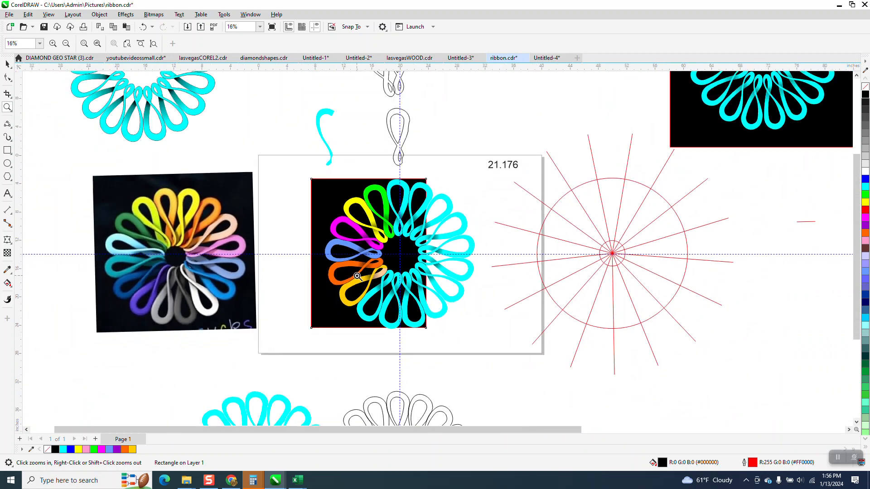